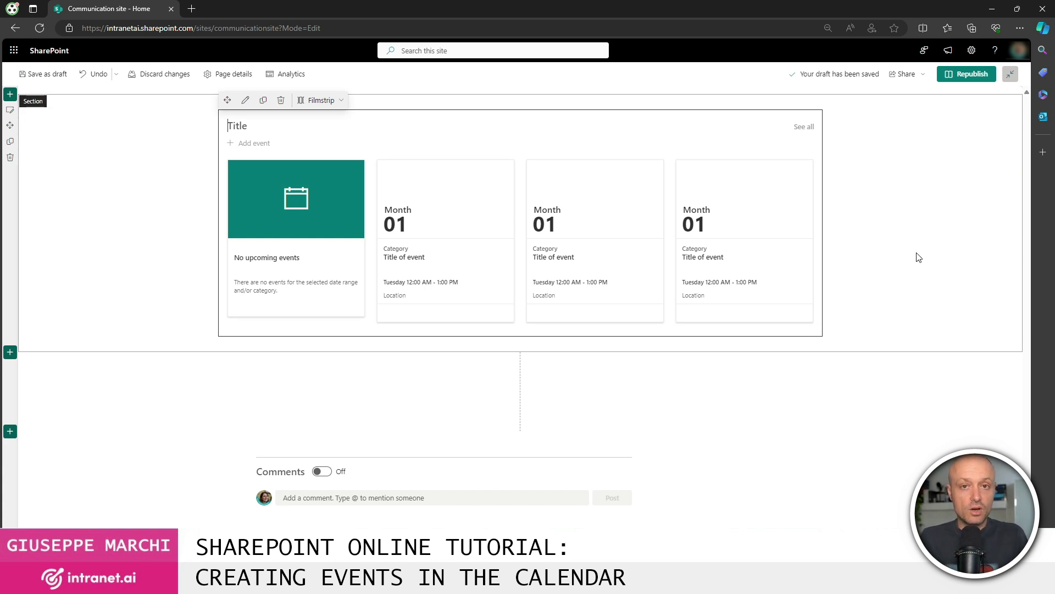
- Compare the Events web part's Compact and Filmstrip layouts, settle on Compact, and move it into the lower right column
left_click(329, 100)
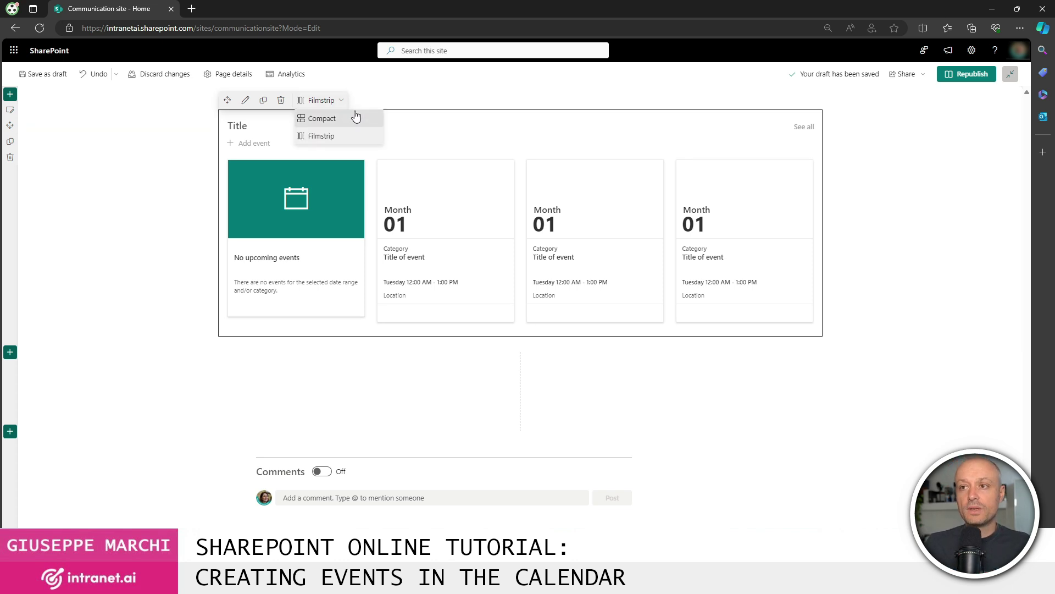
left_click(347, 118)
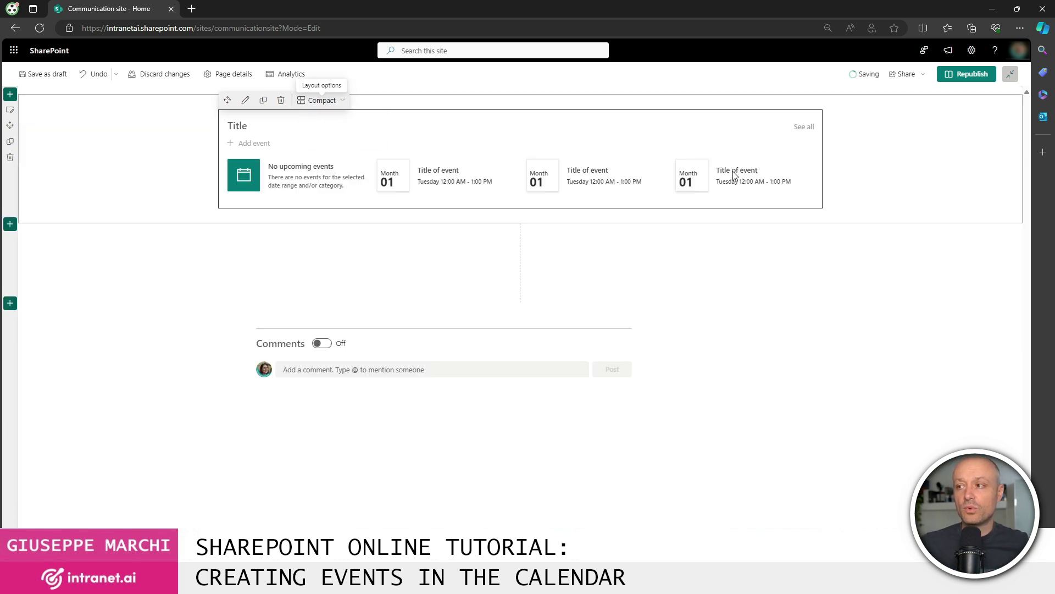
left_click(335, 101)
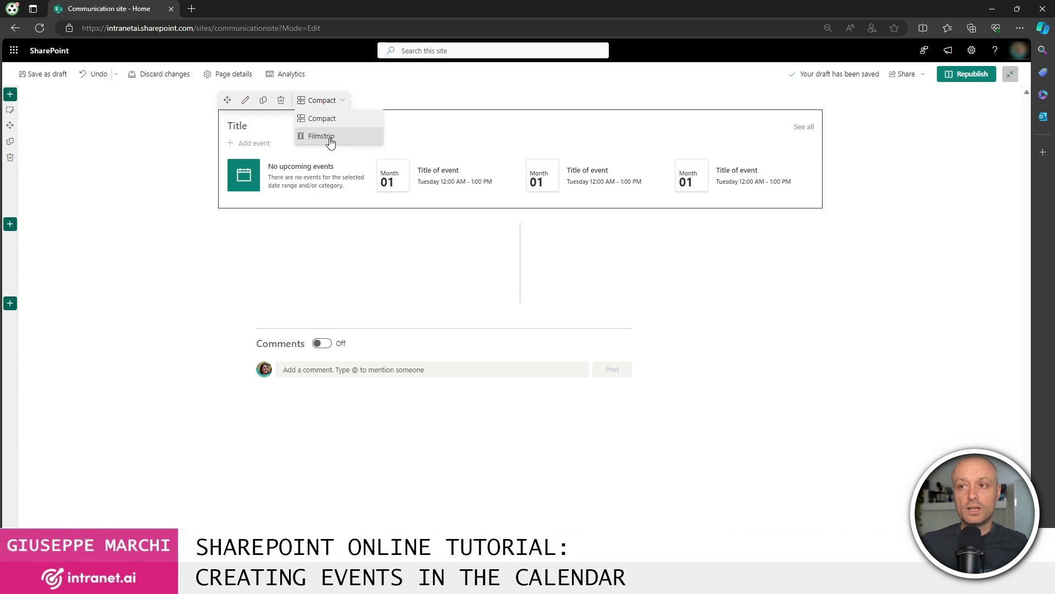
left_click(329, 137)
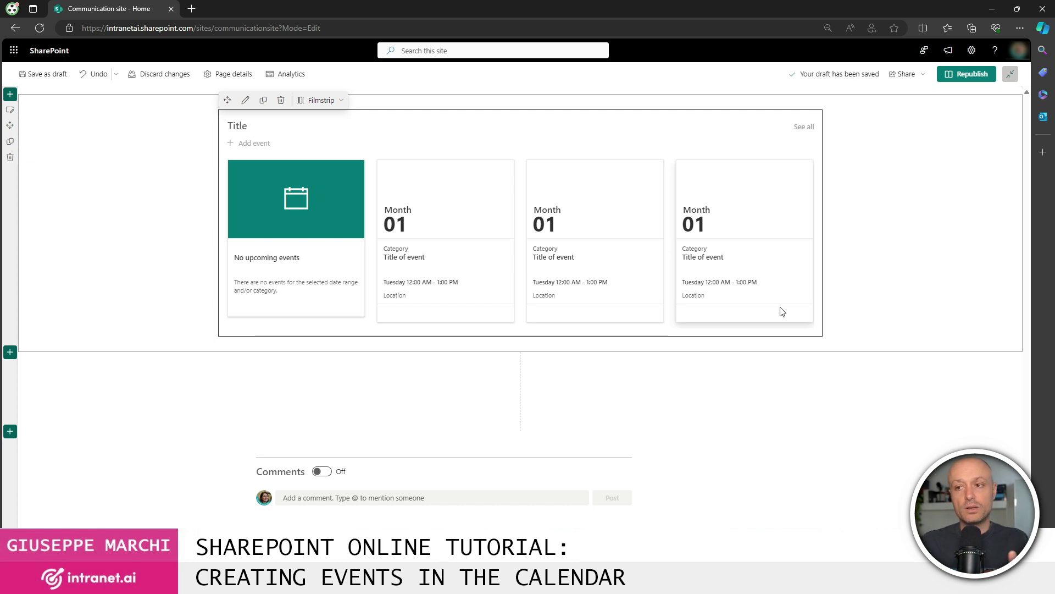
left_click(321, 100)
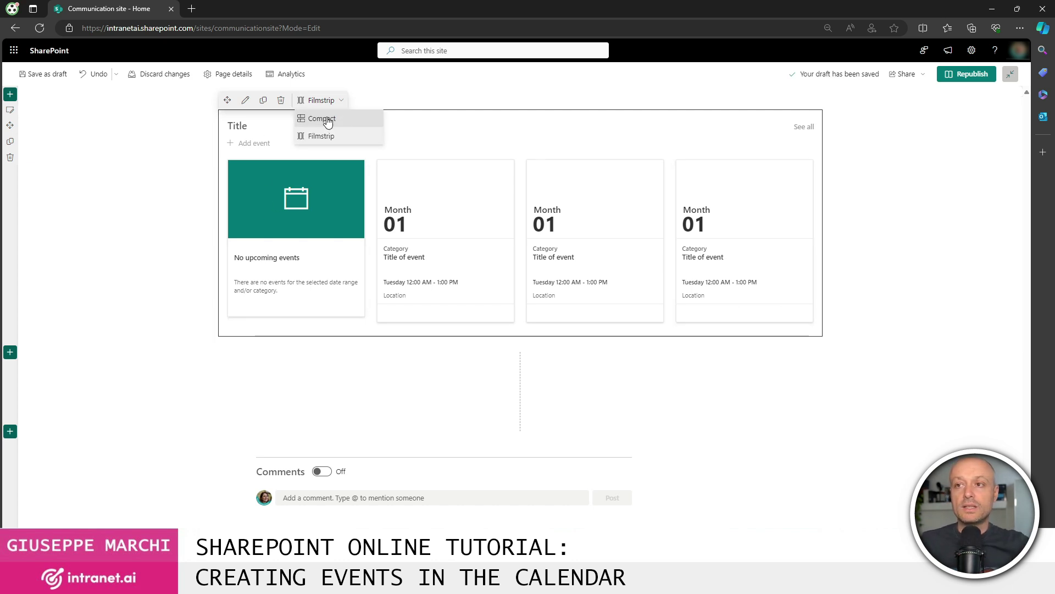
left_click(328, 120)
left_click_drag(420, 114, 605, 254)
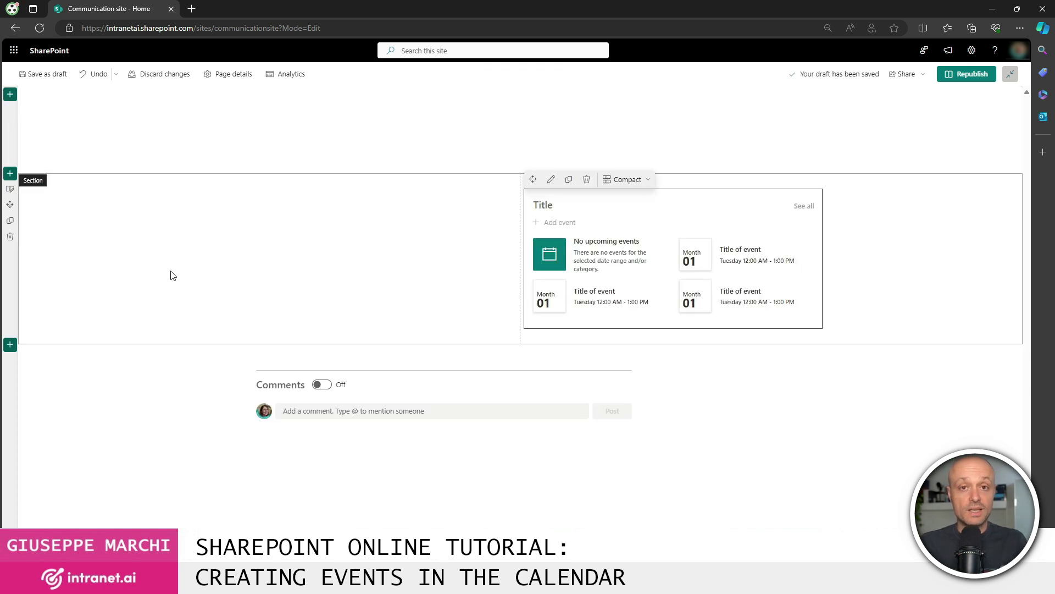
- Give the events section a One-third right layout and republish the home page
left_click(9, 188)
left_click(949, 177)
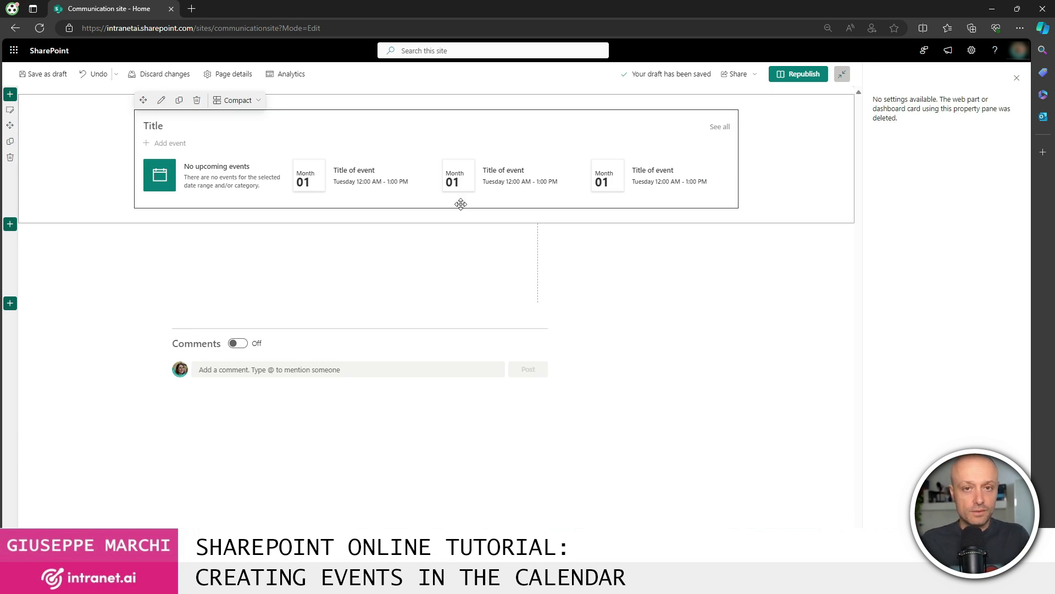
left_click(804, 78)
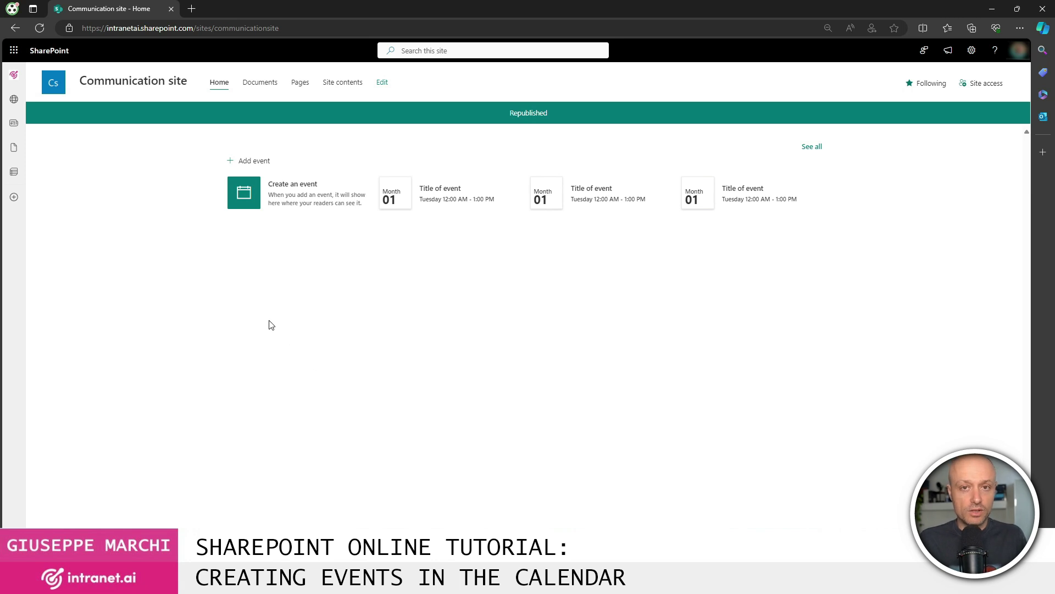
- Start a new event titled 'The title of the event', leaving All day turned off
left_click(260, 166)
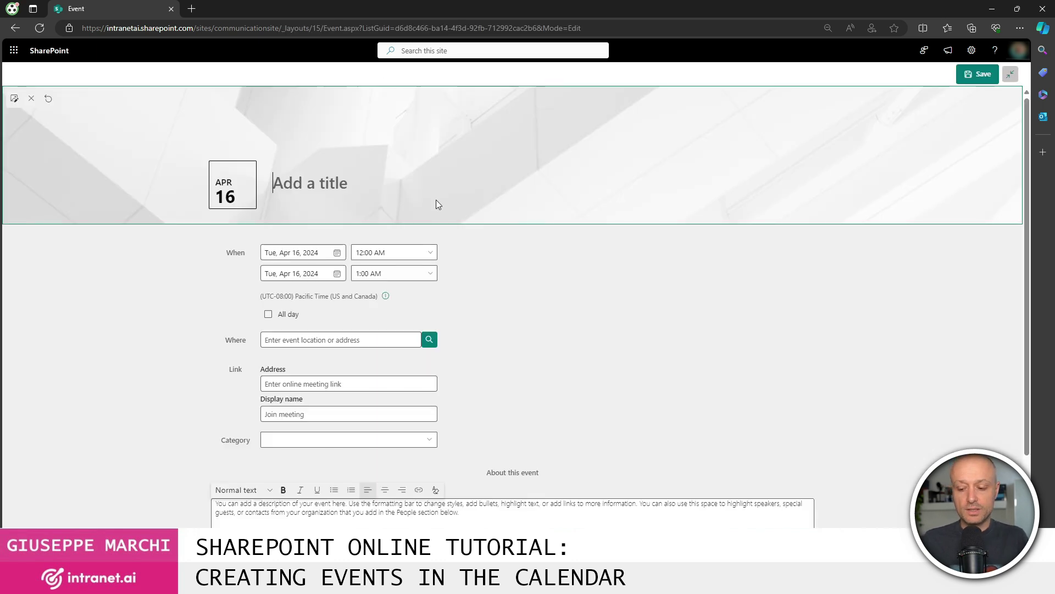
type("The title of the event")
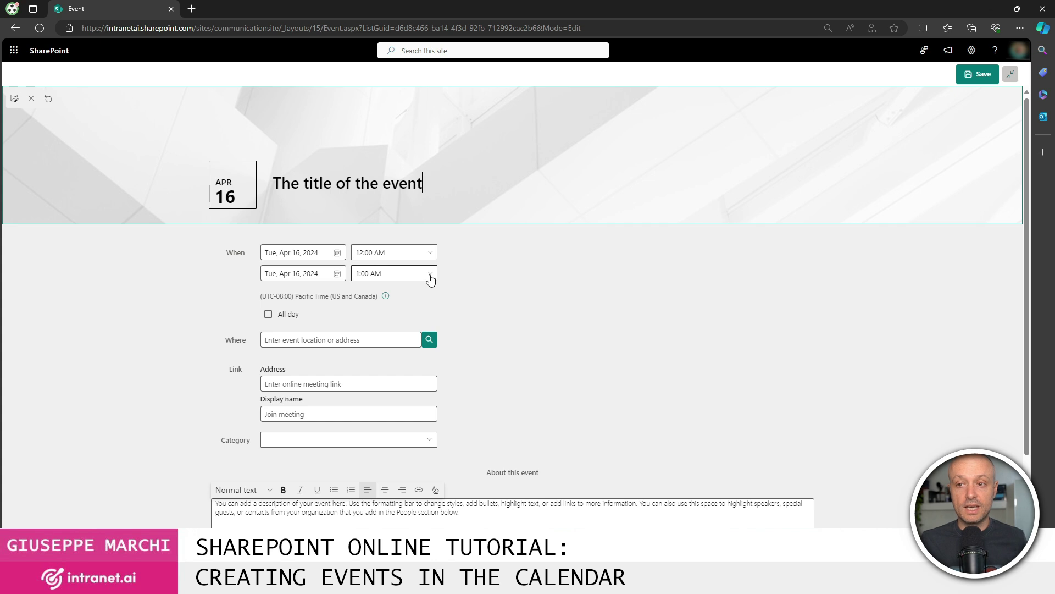
left_click(269, 315)
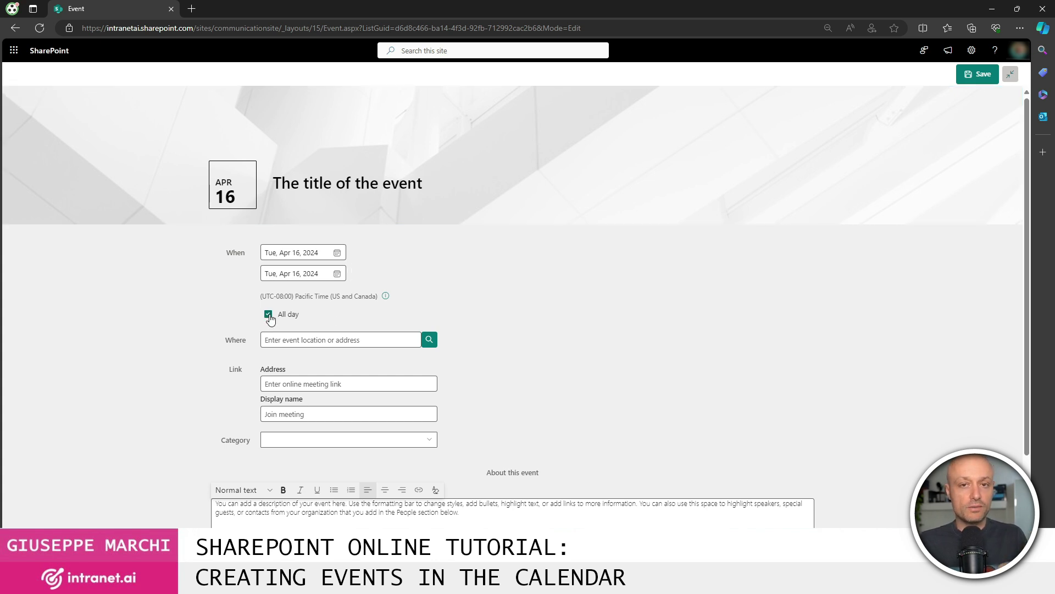
left_click(269, 315)
- Set the event's location to the pasted Milan street address using the first suggestion
left_click(361, 339)
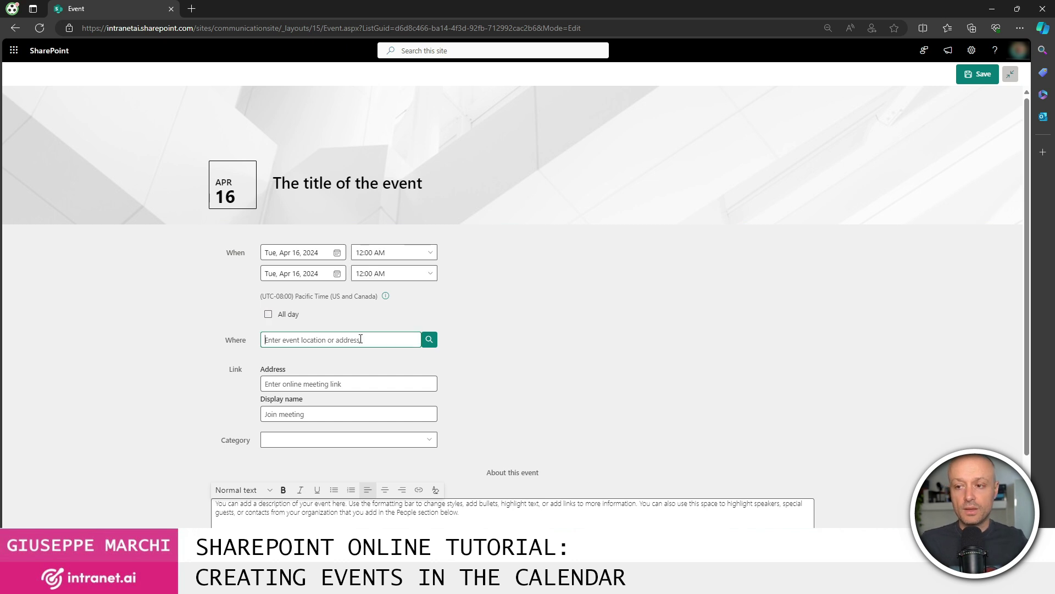
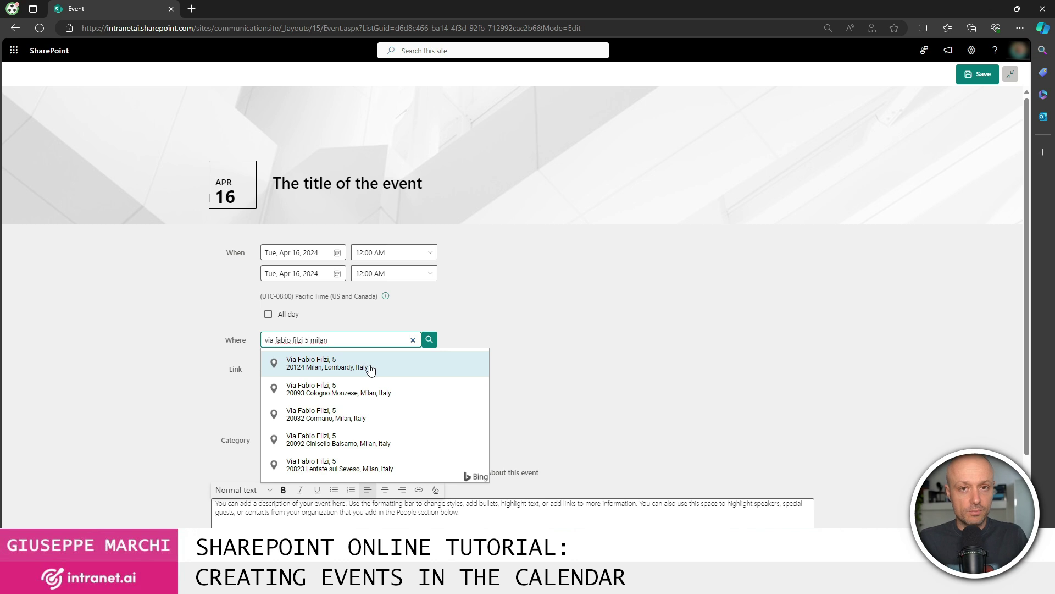
left_click(355, 366)
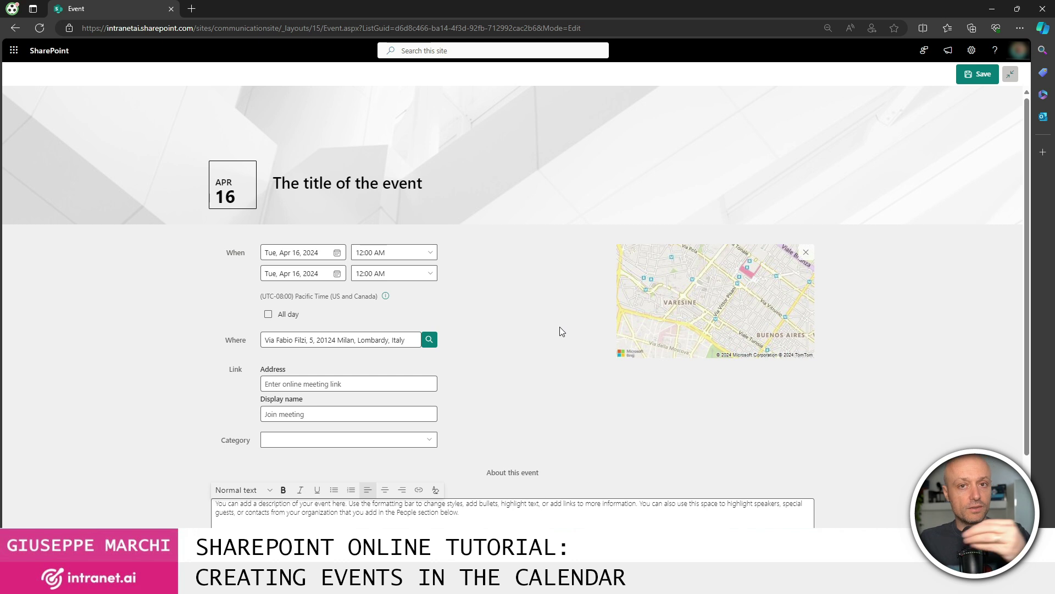
- Add the first colleague as an event participant from the people suggestions
scroll(558, 327, "down", 1)
left_click(376, 313)
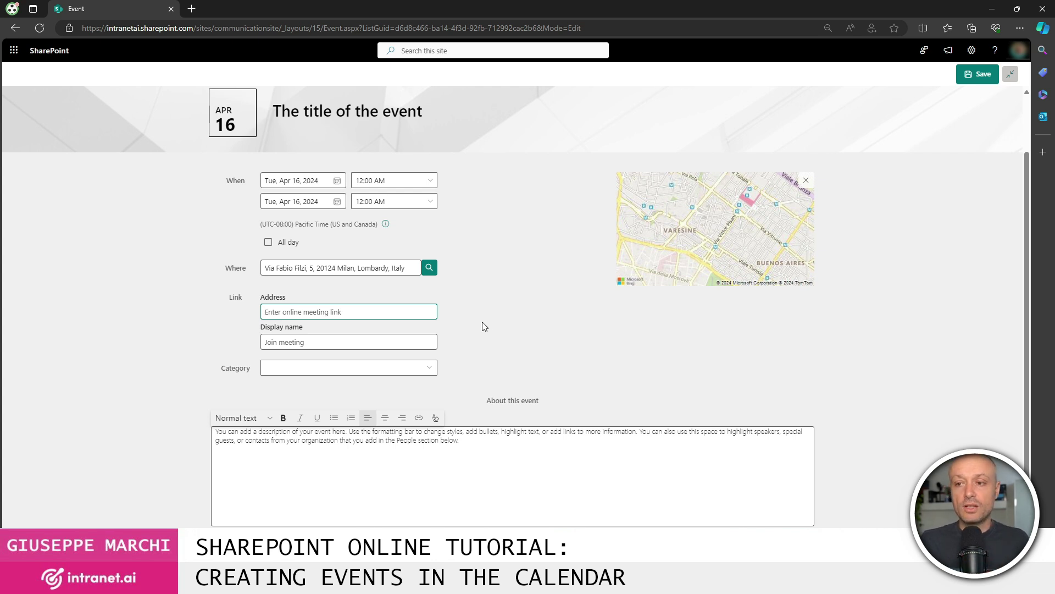
scroll(483, 322, "down", 1)
left_click(321, 280)
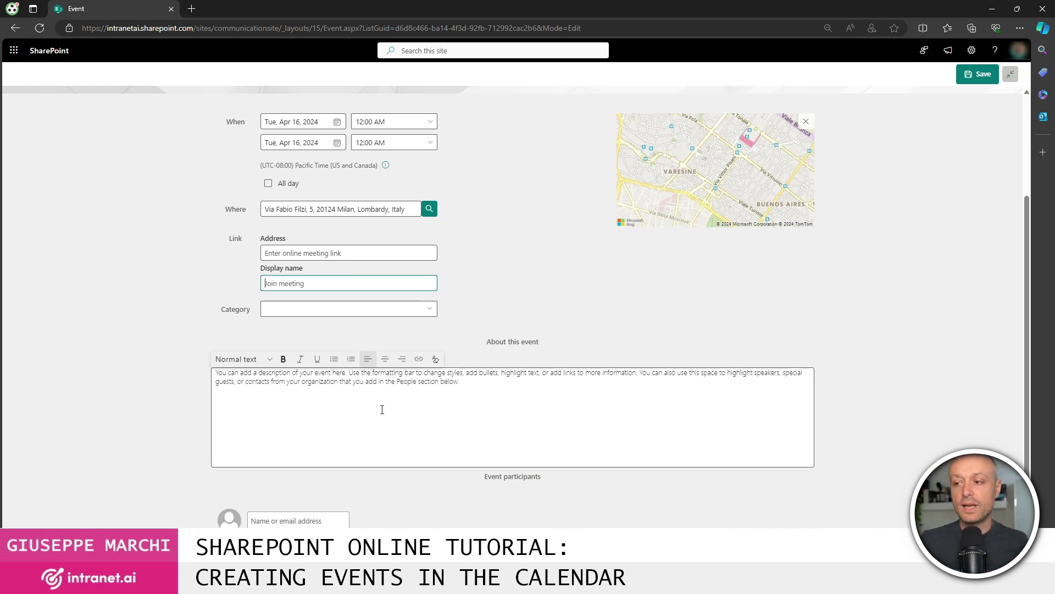
left_click(323, 518)
type("giorgio")
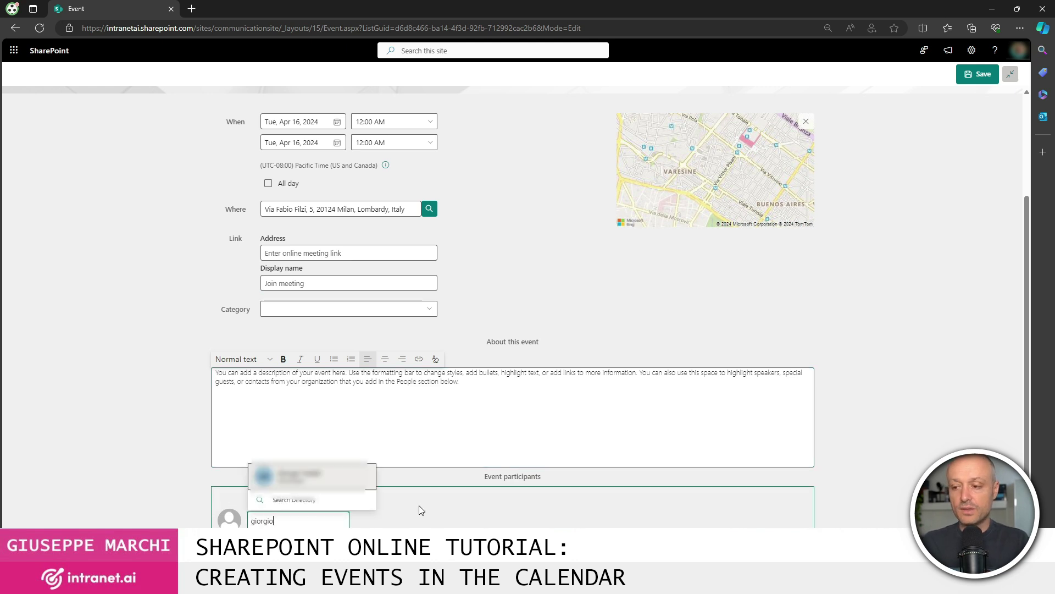
left_click(342, 480)
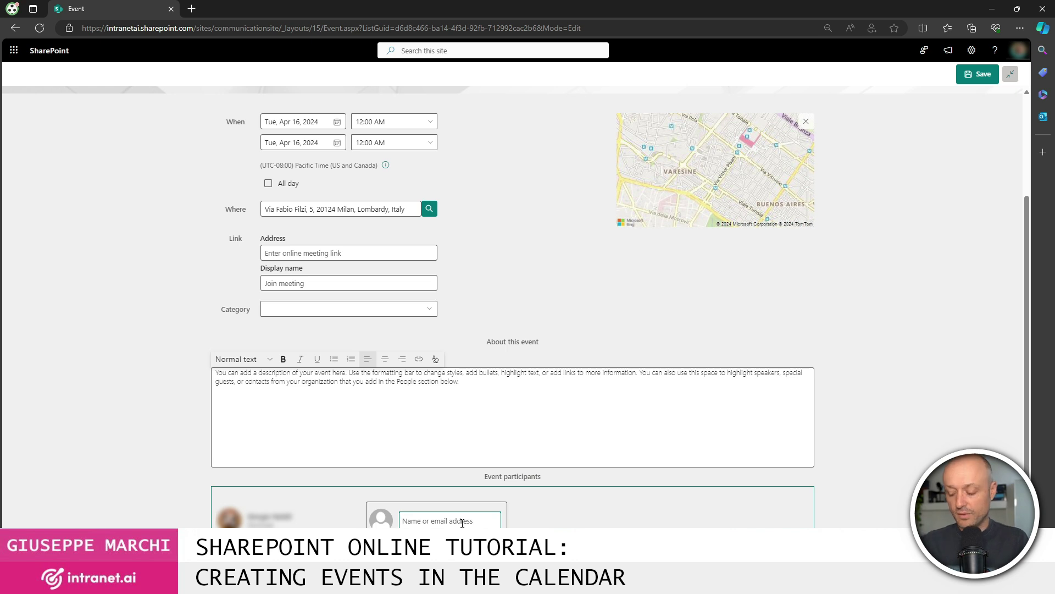
- Clear the mistyped name and add the second colleague as an event participant
type("aless")
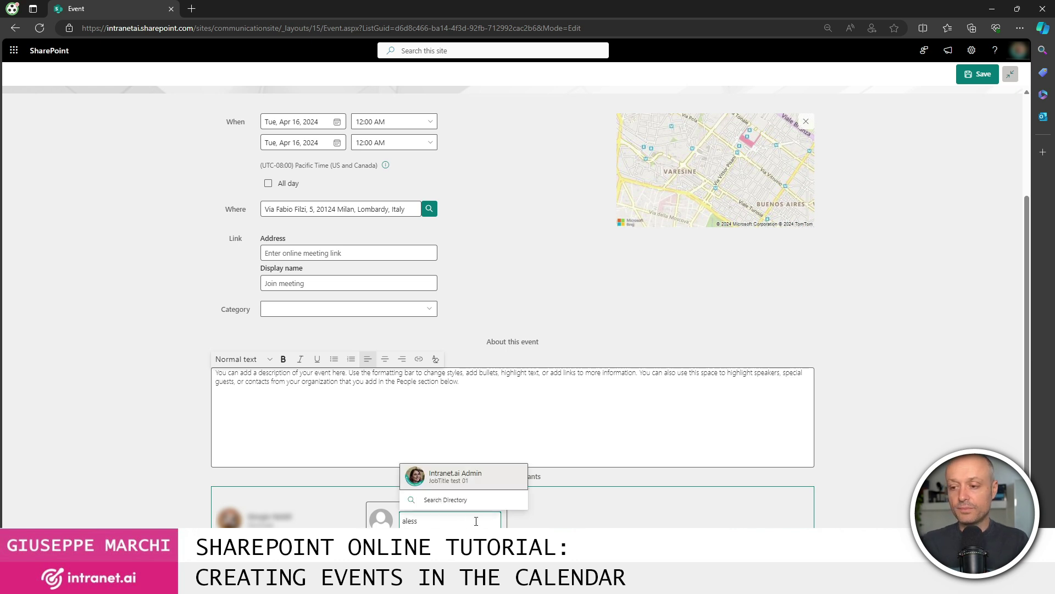
key("ctrl+a")
key("BackSpace")
type("sofi")
left_click(471, 477)
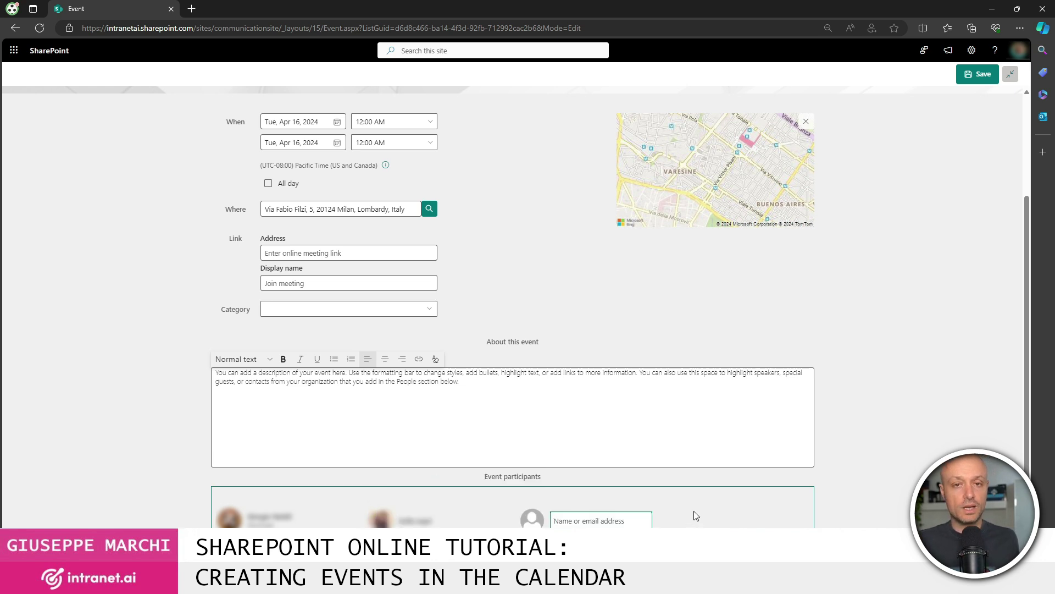
scroll(694, 510, "up", 3)
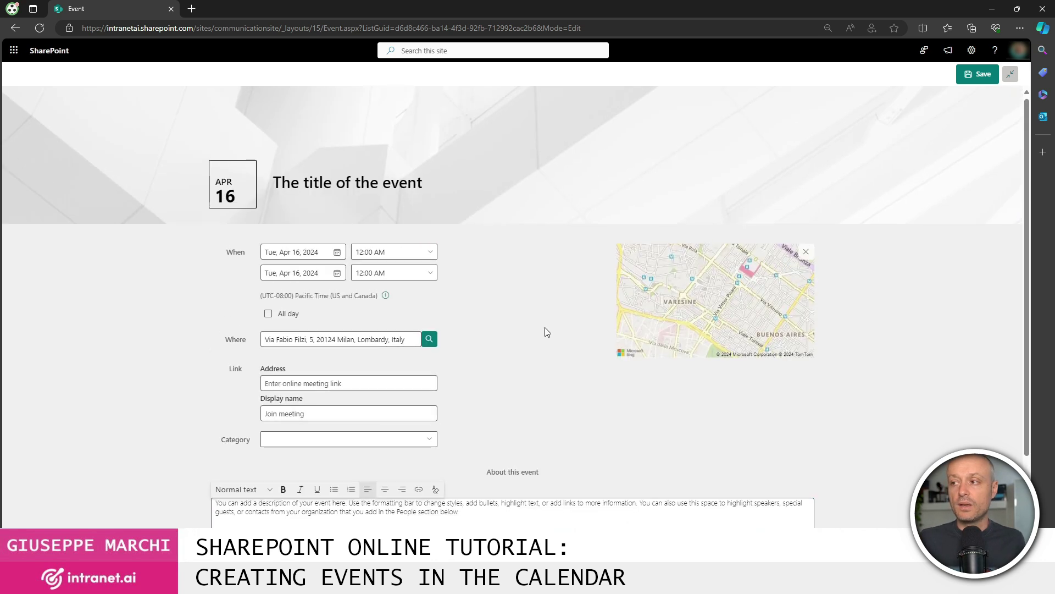
- Save the event so it opens as its own page with date, map and two participants
left_click(977, 76)
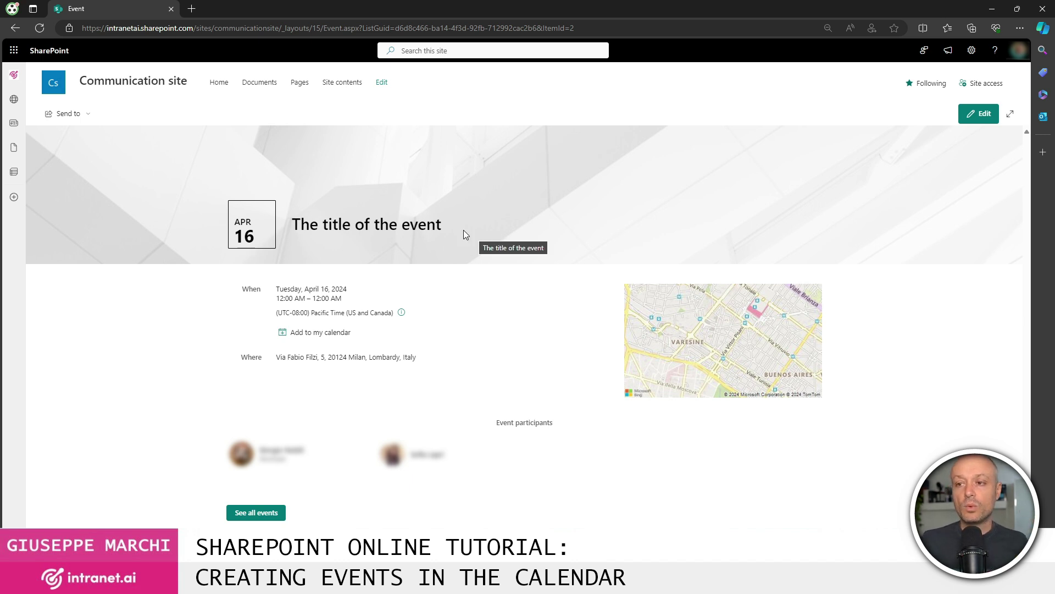
- Navigate to the Communication site's Home page from the site navigation
left_click(221, 84)
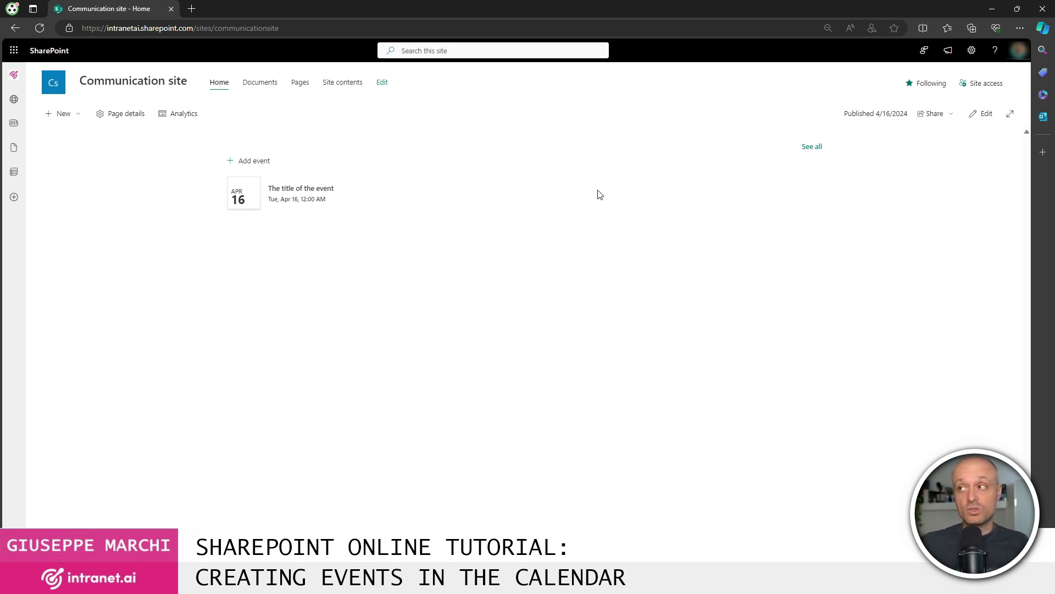
- Go through settings to Site contents and open the Events list in calendar view
left_click(971, 50)
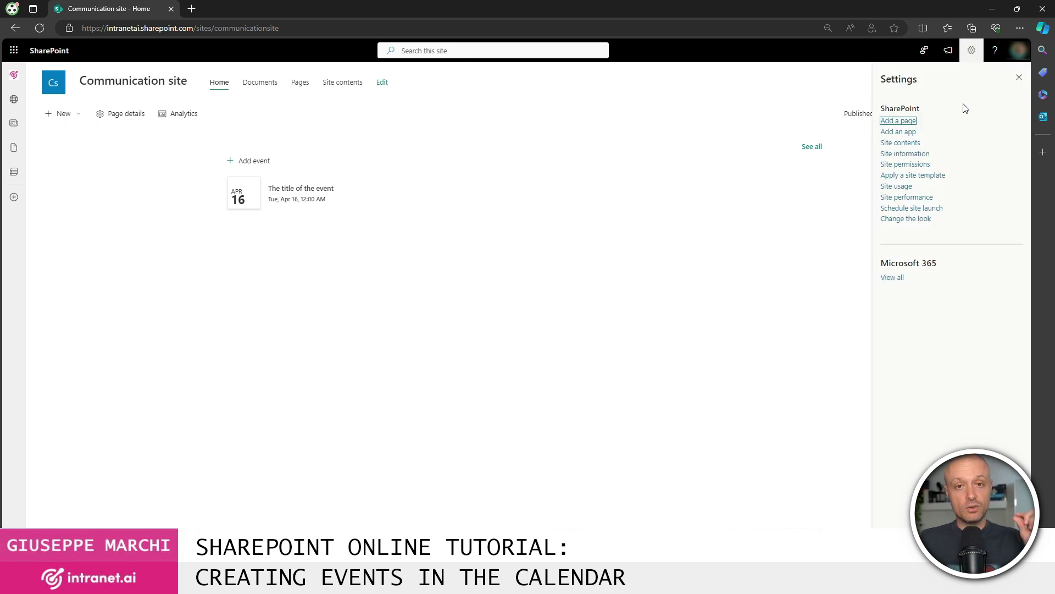
left_click(899, 143)
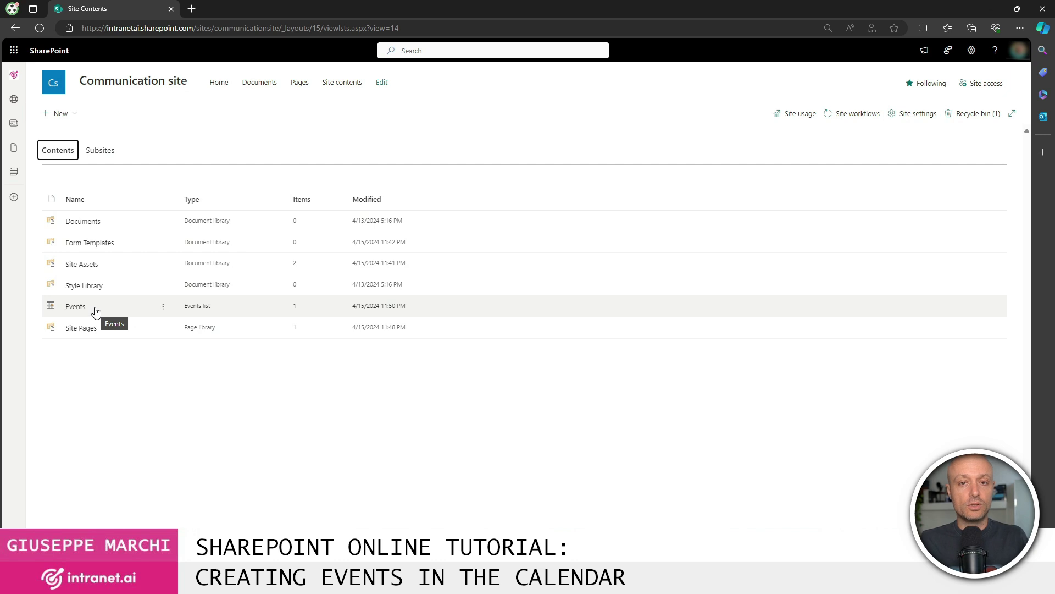
left_click(77, 308)
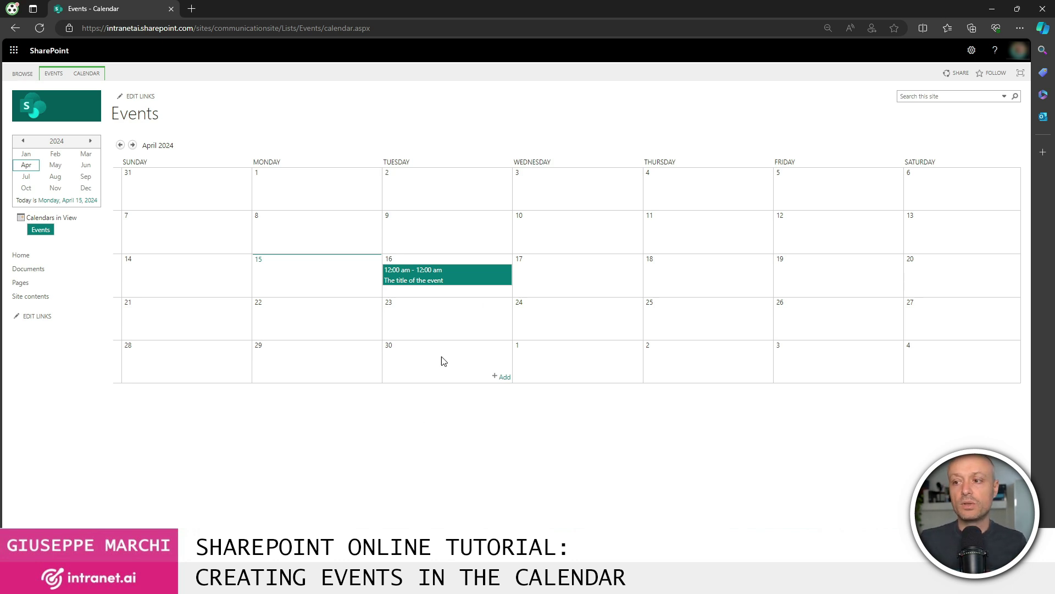
- Open and cancel an April 30 new event form, switch ribbon tabs, then reopen it
left_click(504, 377)
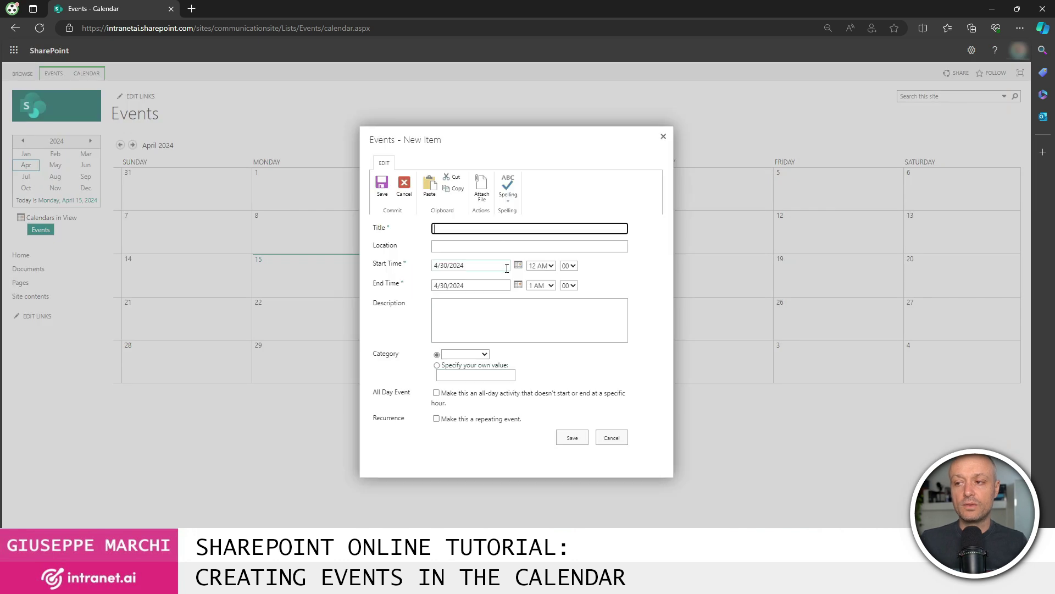
left_click(664, 139)
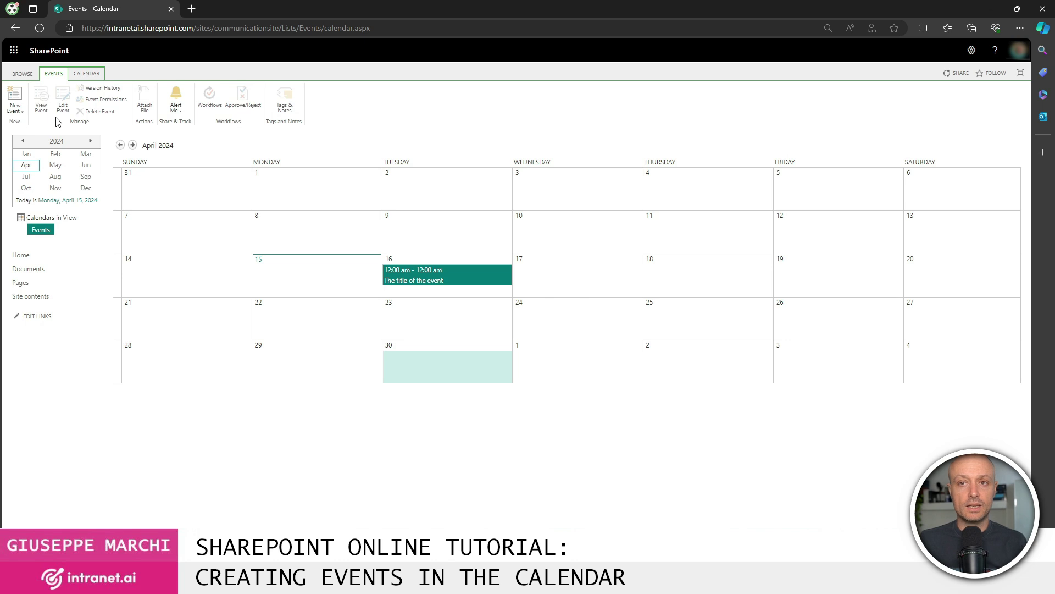
left_click(85, 74)
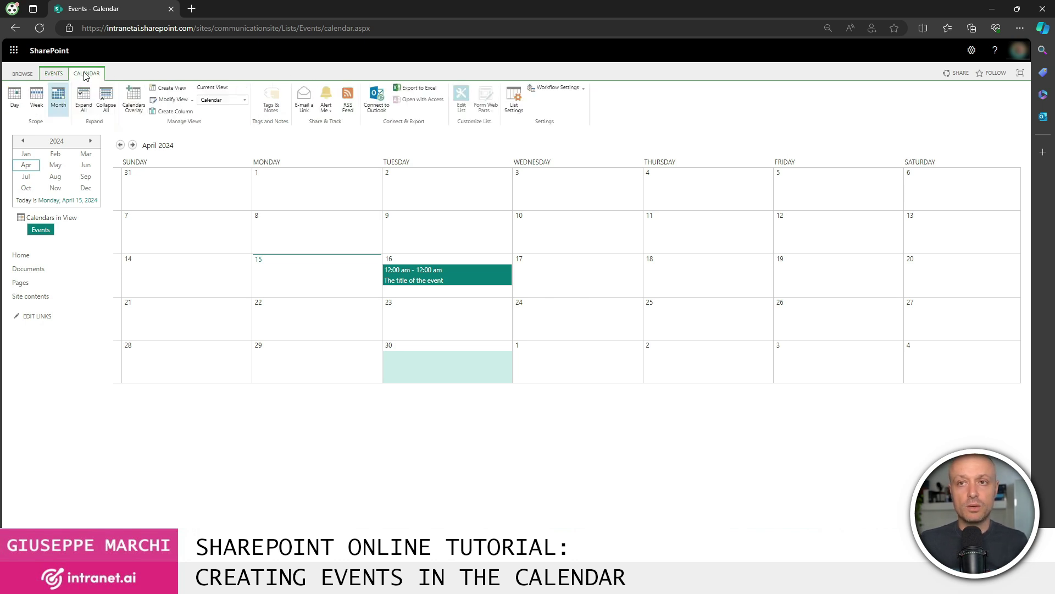
left_click(53, 74)
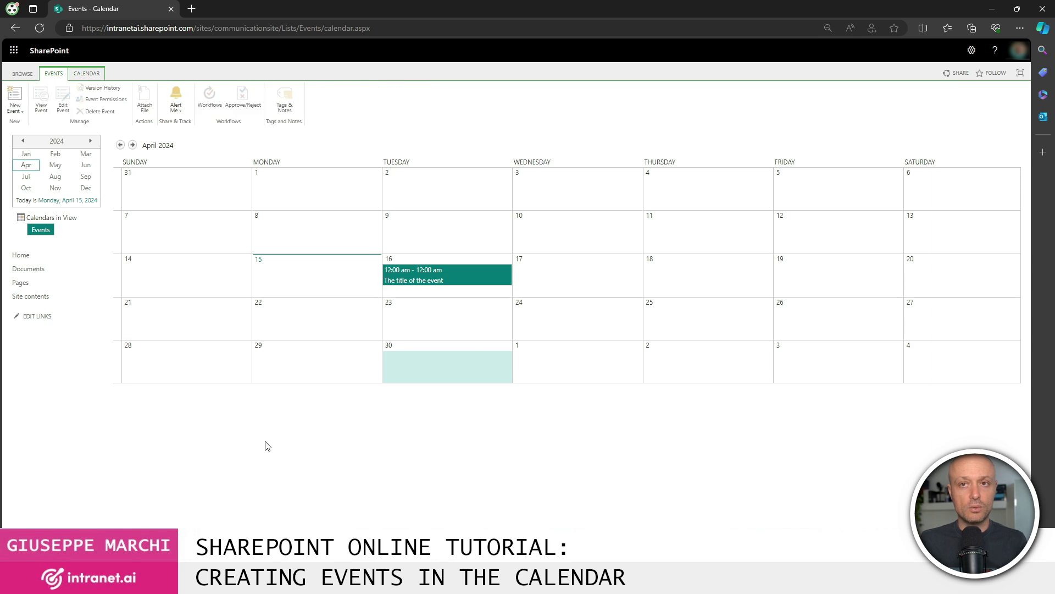
left_click(501, 377)
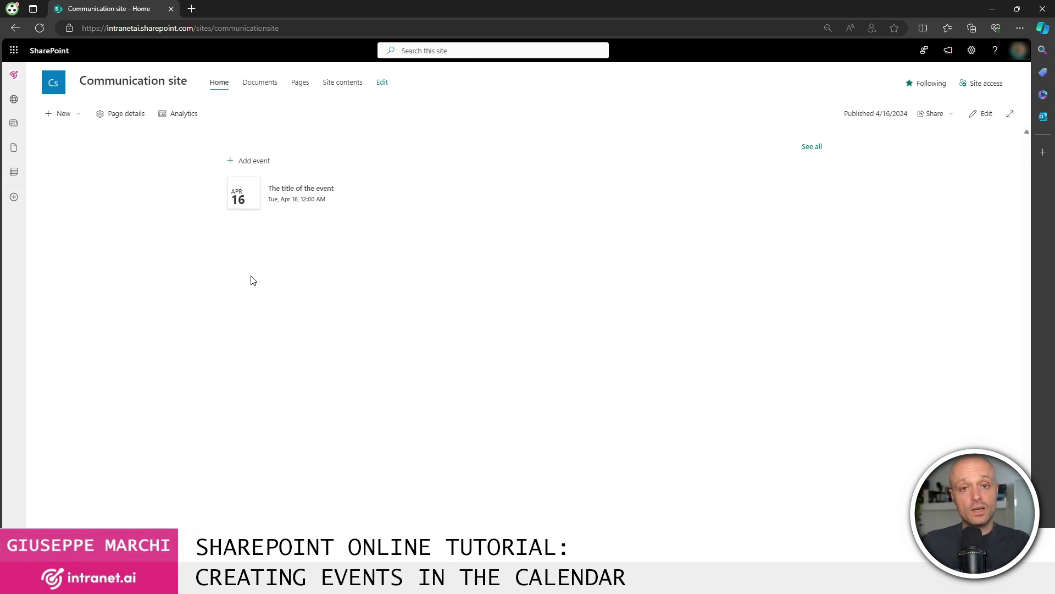
- Open + New > List and browse the templates in the Create a list dialog
left_click(73, 113)
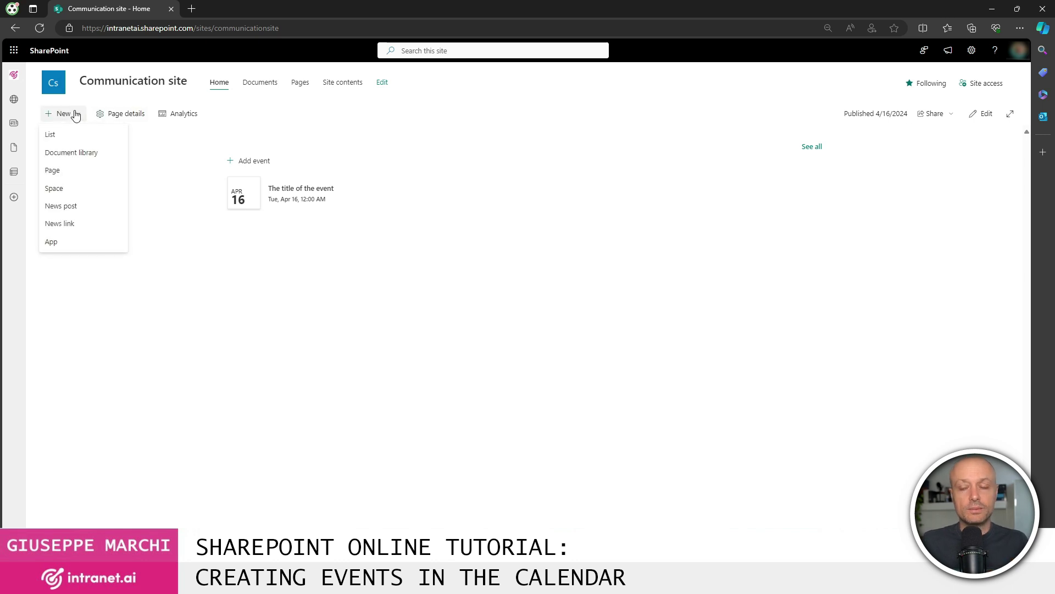
left_click(95, 138)
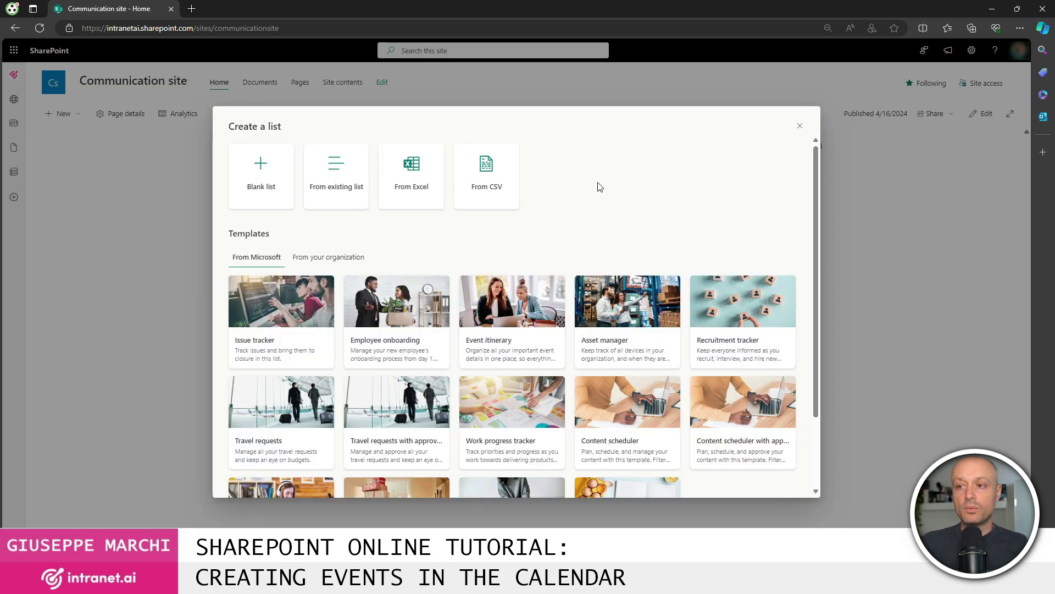
scroll(510, 307, "down", 3)
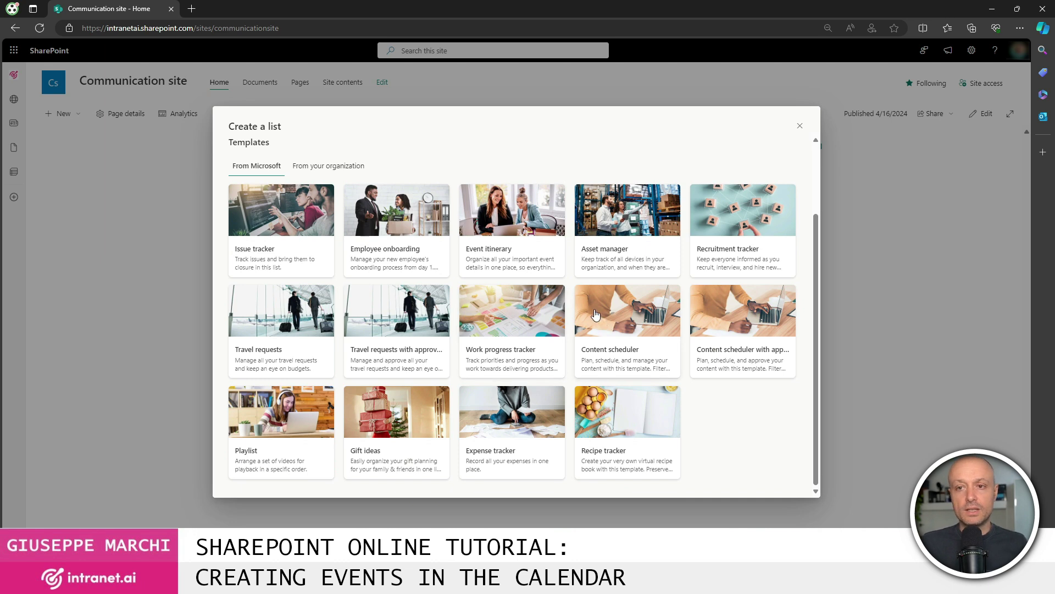
scroll(441, 286, "up", 3)
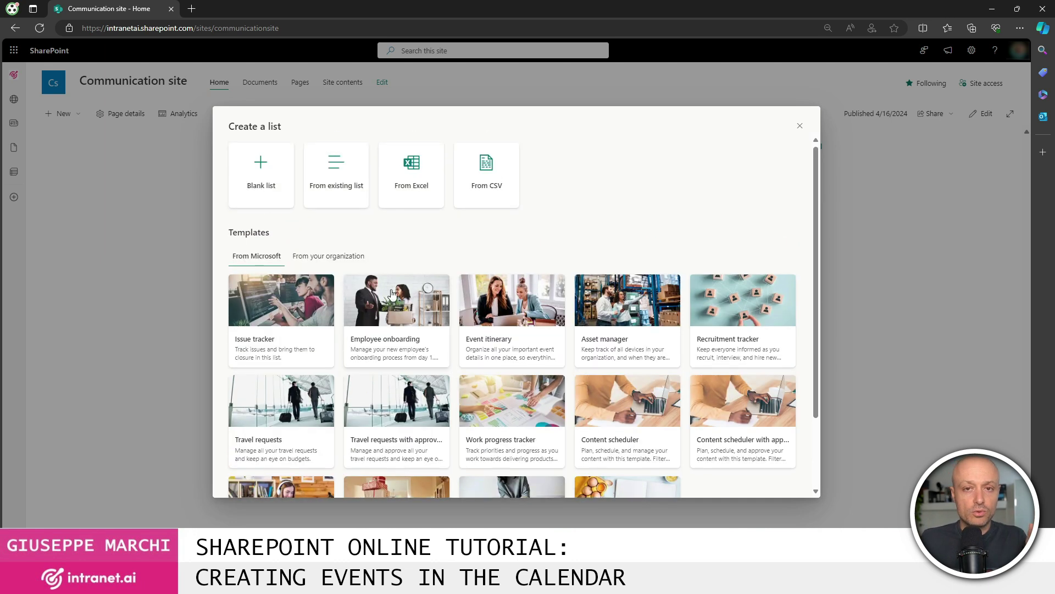
- Create a blank list named 'Calendar' and start adding a new column
left_click(268, 184)
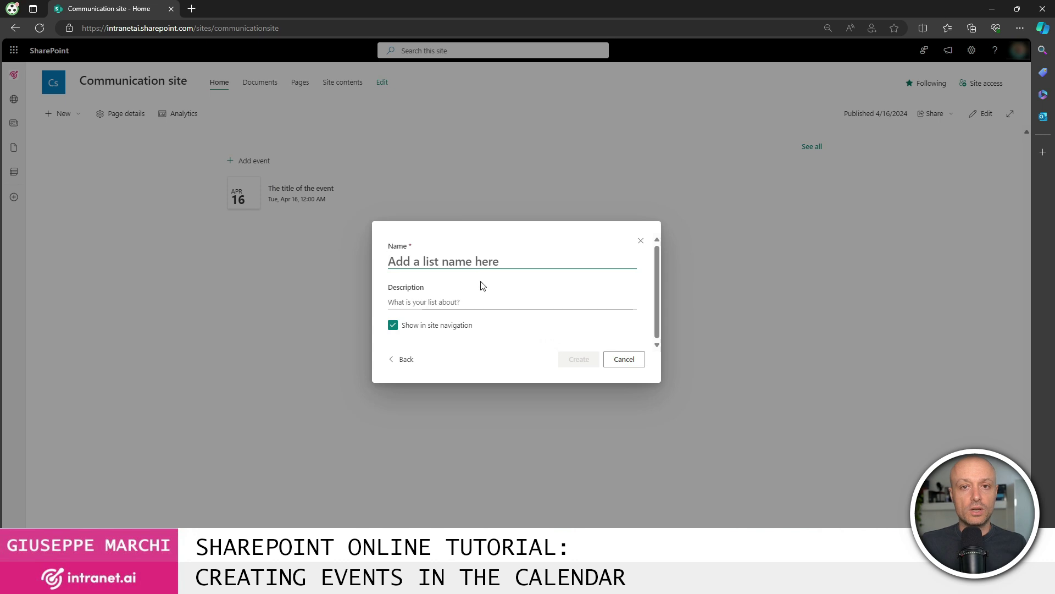
type("Calendar")
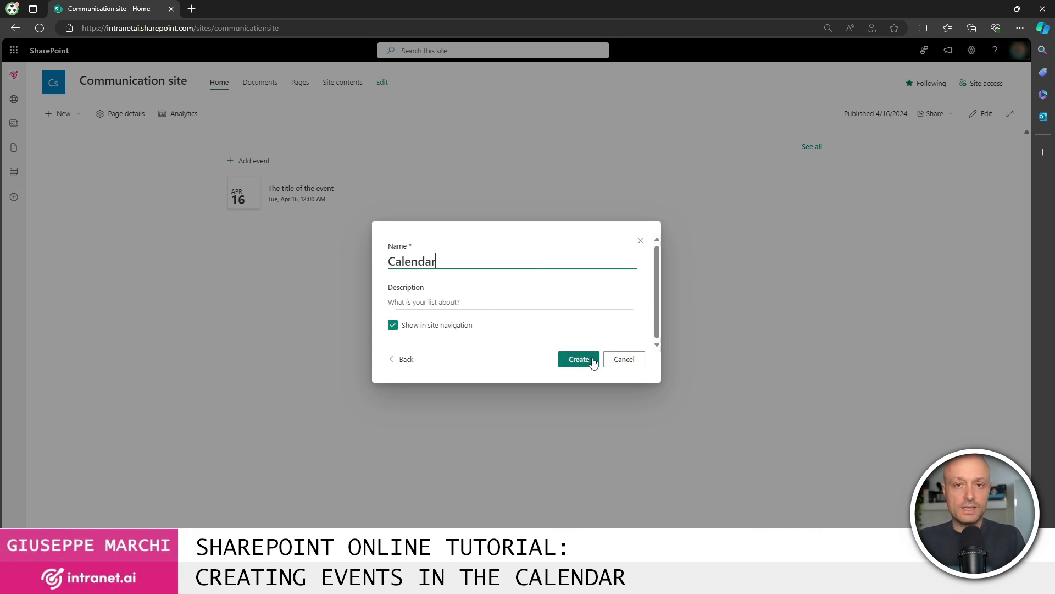
left_click(592, 360)
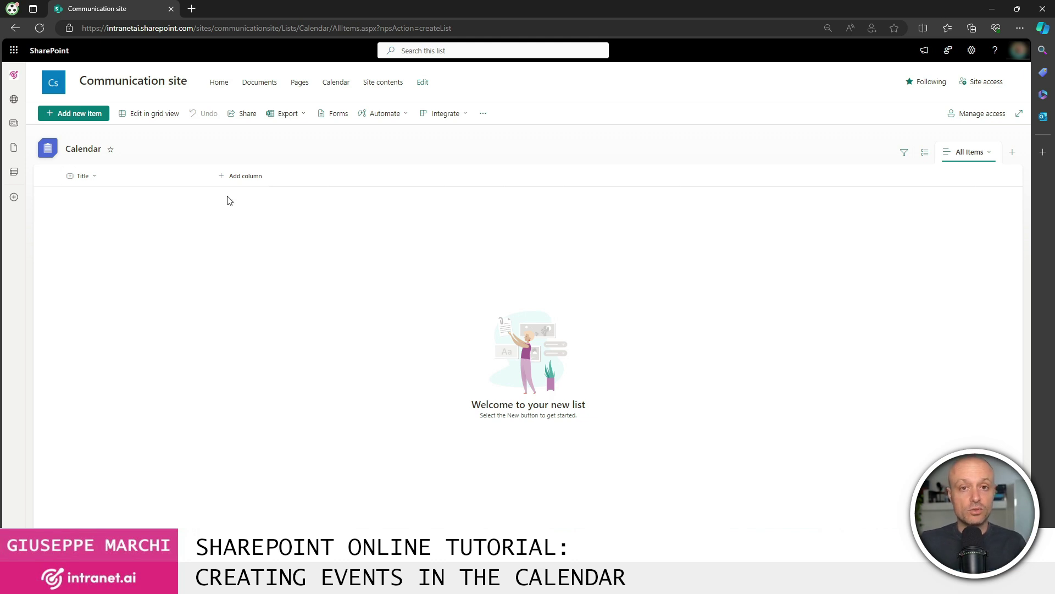
left_click(254, 176)
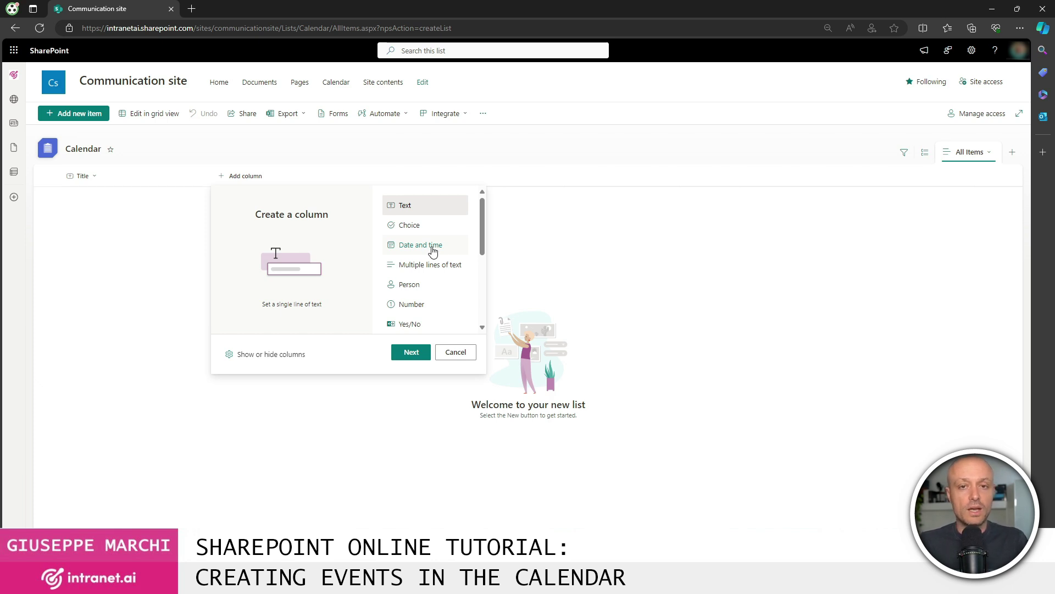
- Add a 'Start date' Date and time column with Include Time set to Yes
left_click(432, 249)
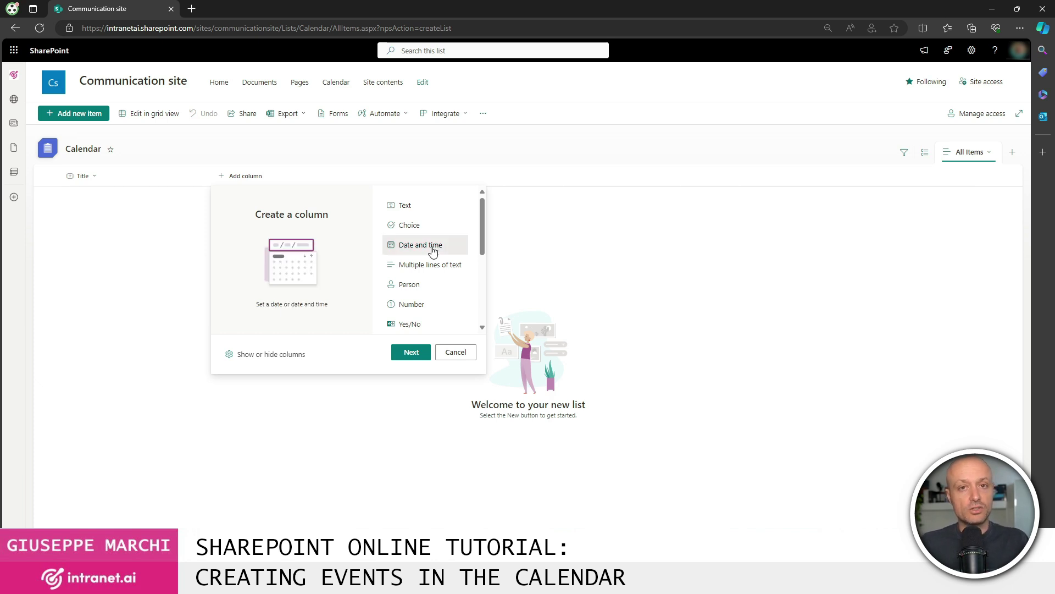
left_click(412, 352)
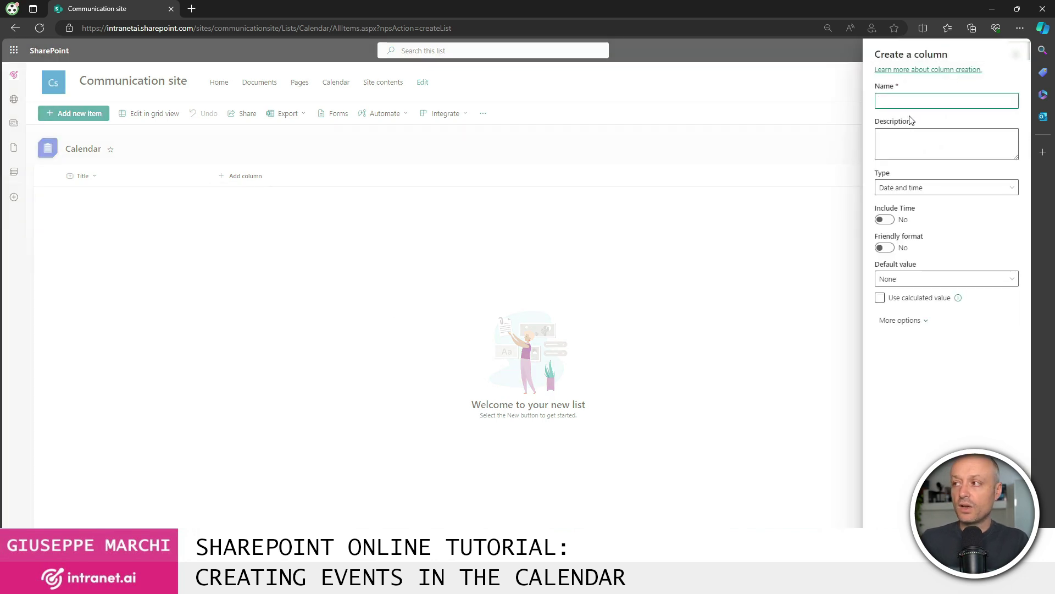
type("Start date")
left_click(884, 220)
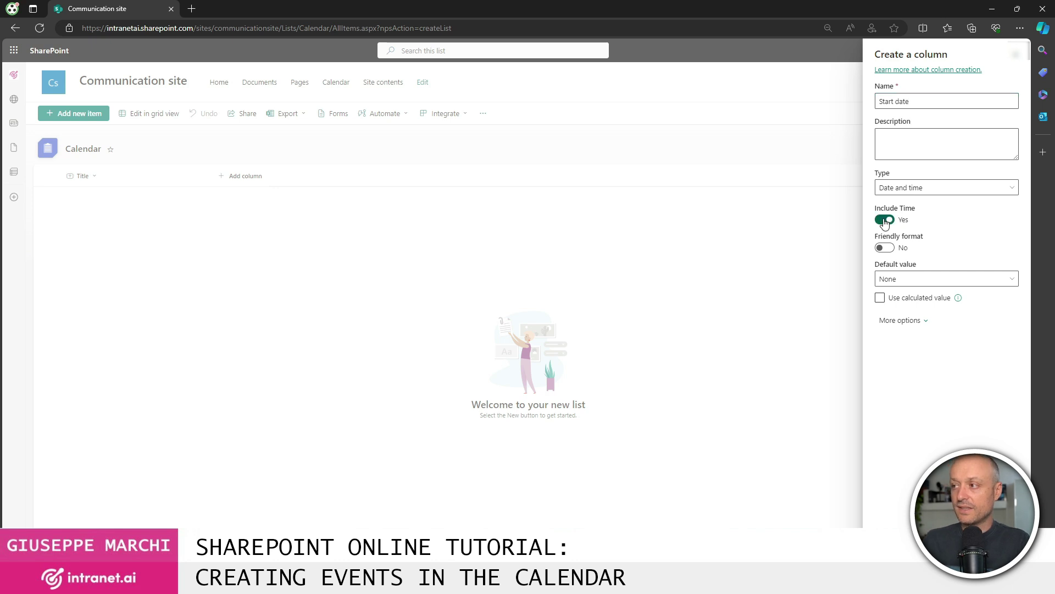
left_click(909, 354)
- Add a second Date and time column named 'End date' that includes the time
left_click(322, 180)
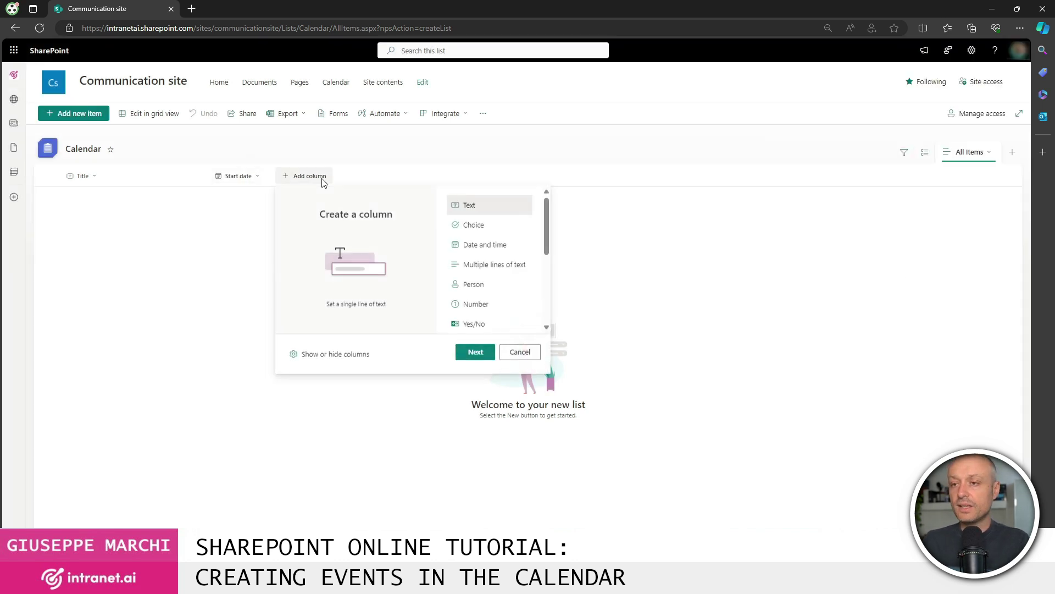
left_click(484, 244)
left_click(476, 351)
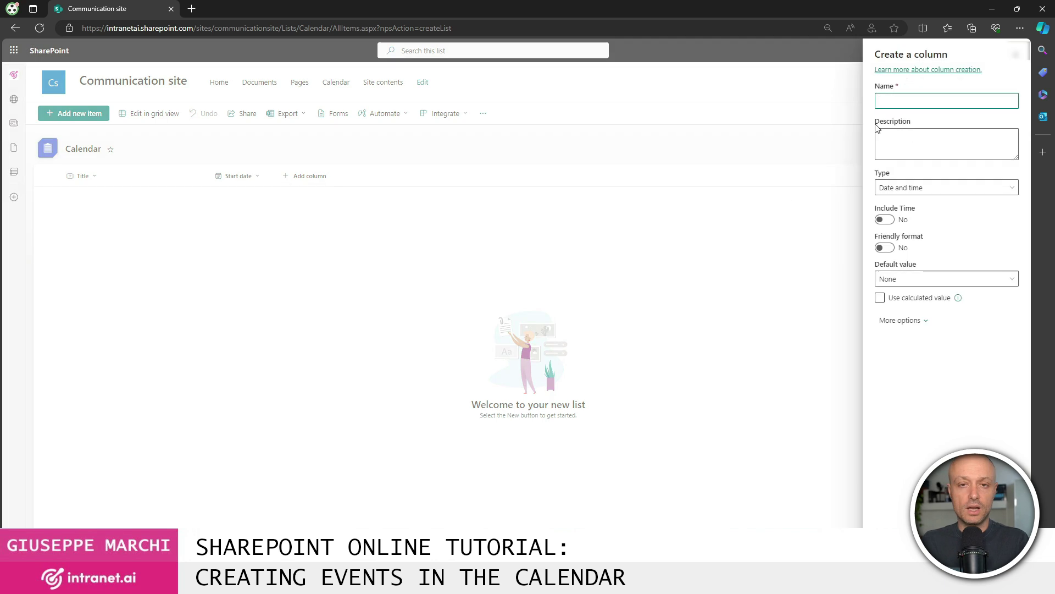
type("End date")
left_click(885, 220)
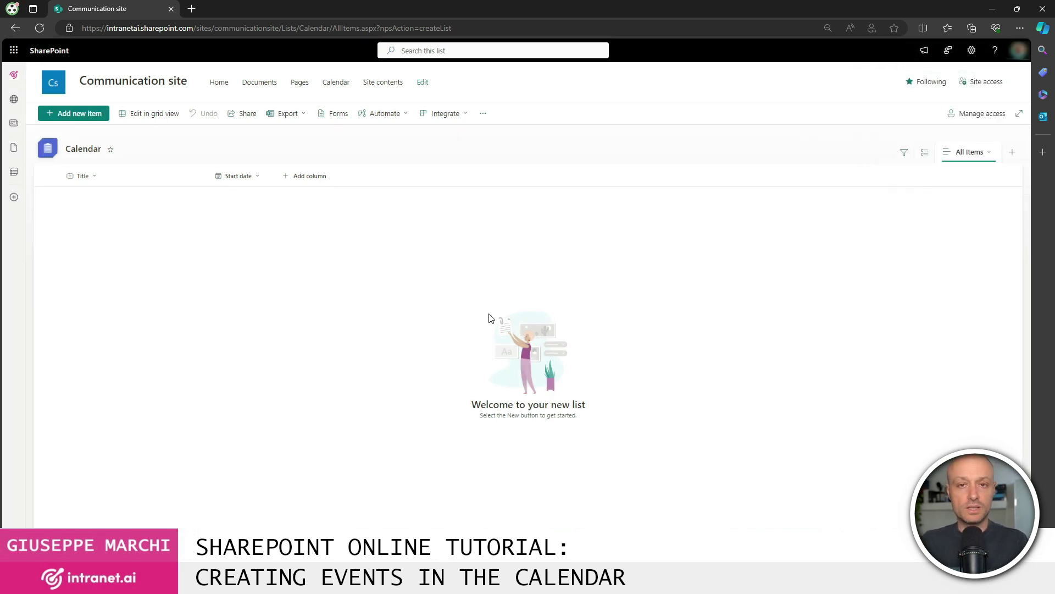
- Make the Start date column require a value
left_click(259, 176)
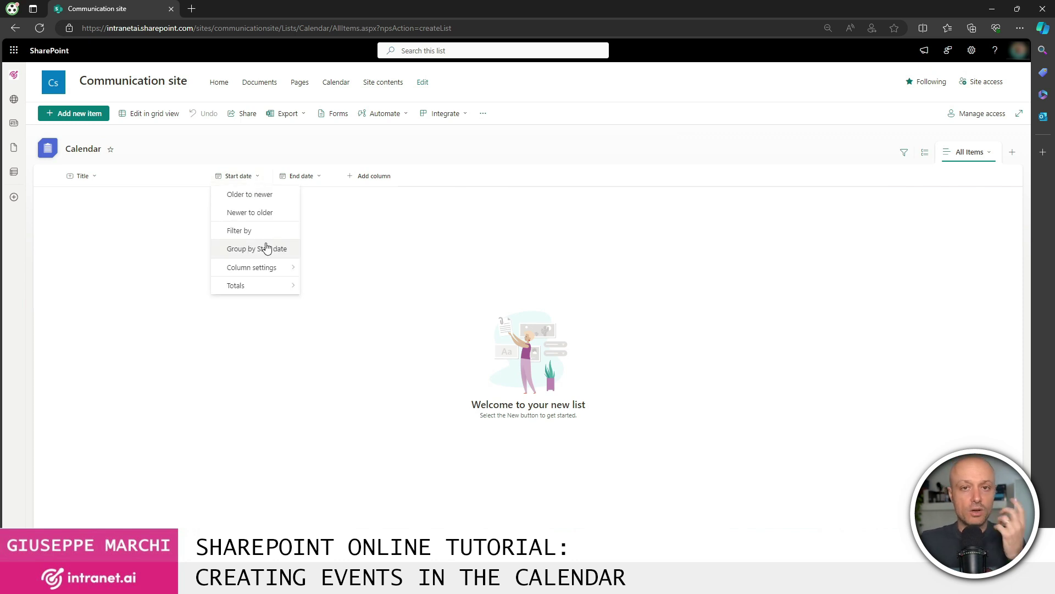
mouse_move(266, 267)
left_click(337, 269)
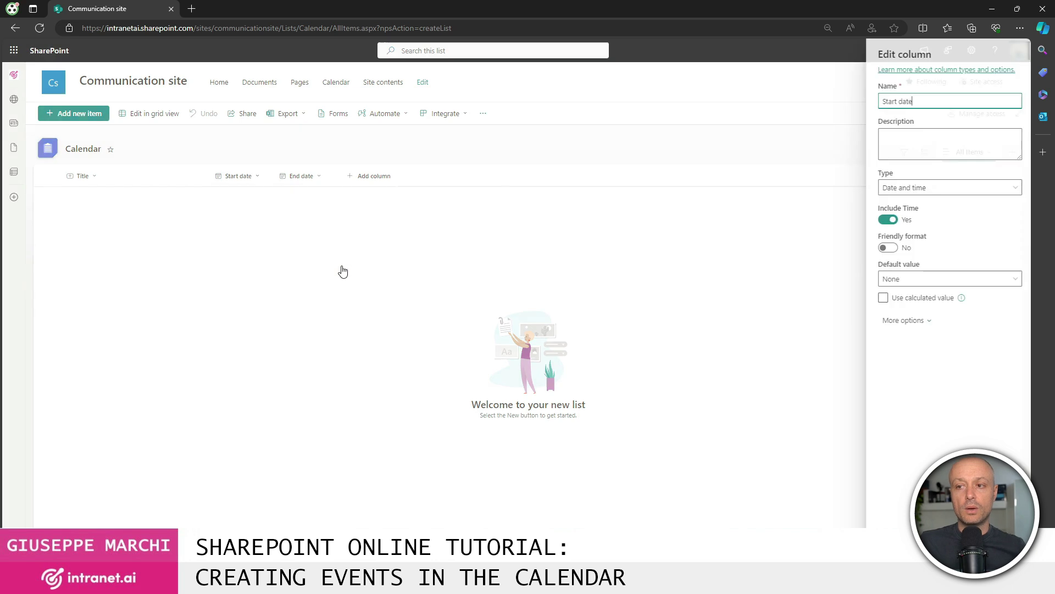
left_click(898, 322)
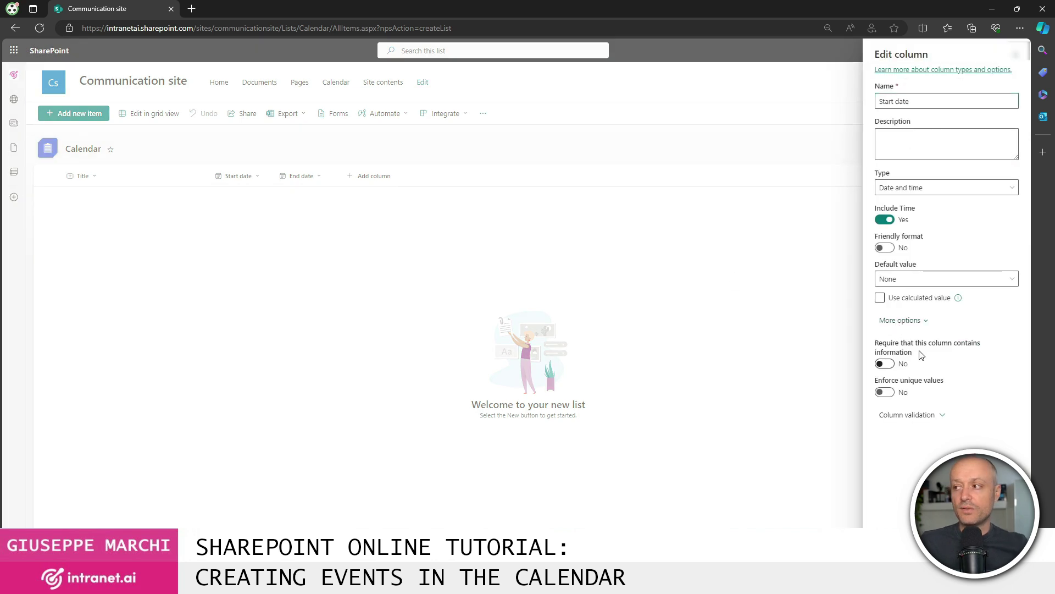
left_click(890, 364)
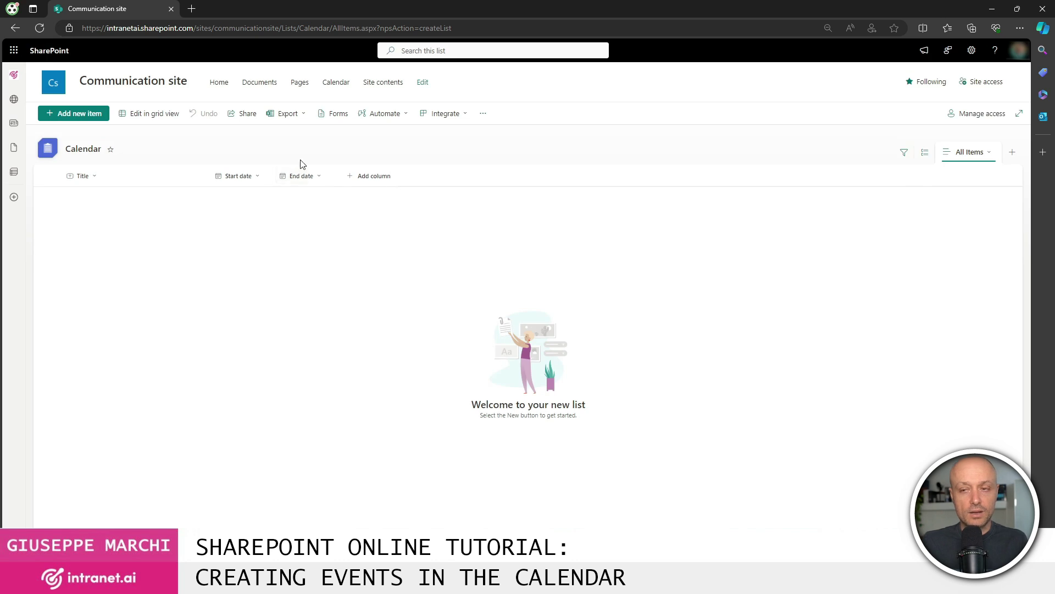
- Make the End date column require a value and save the change
left_click(301, 176)
mouse_move(332, 267)
left_click(397, 269)
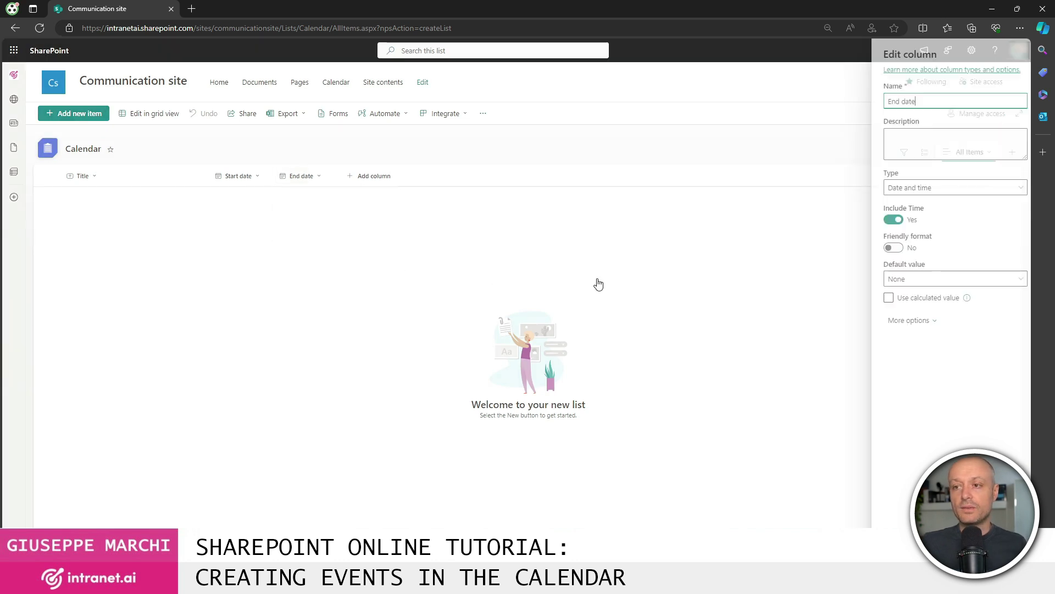
left_click(905, 320)
left_click(886, 364)
left_click(893, 550)
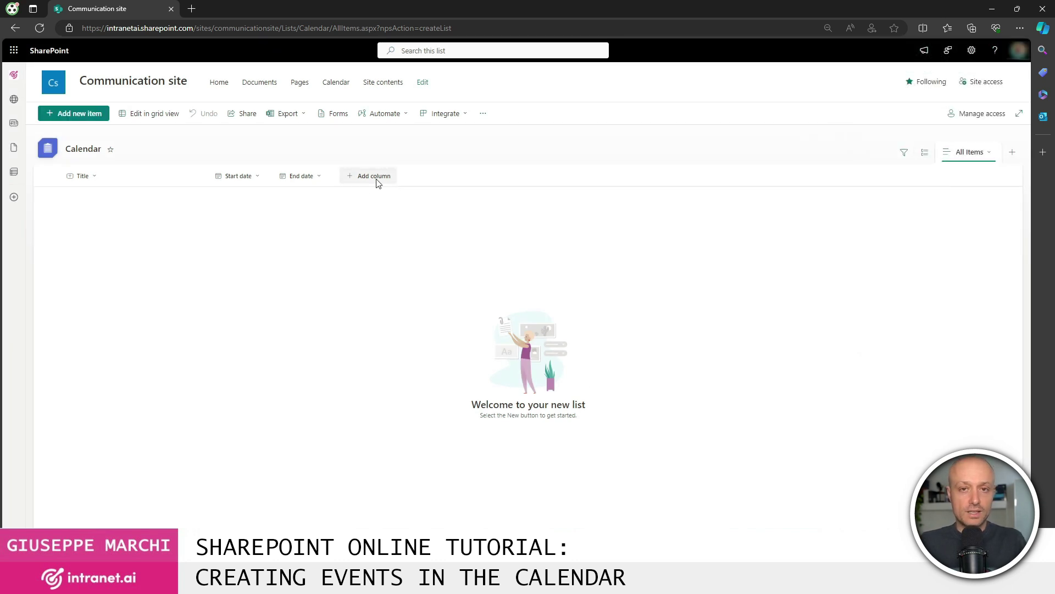
- Save a new 'Test event' item starting 4/15/2024 12:00 AM and ending 4/15/2024 2:00 PM
left_click(74, 113)
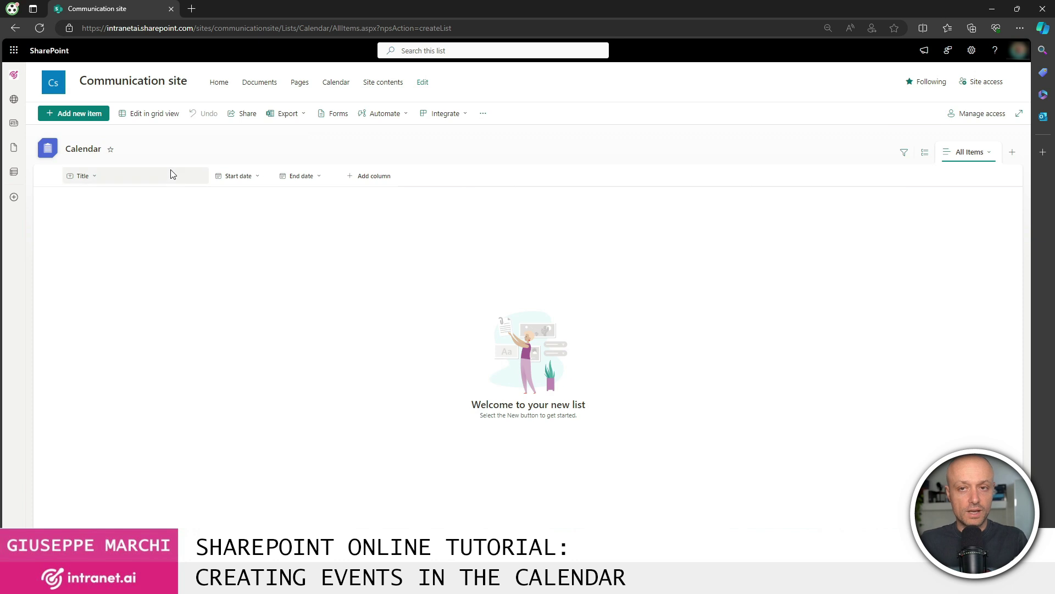
type("Test event")
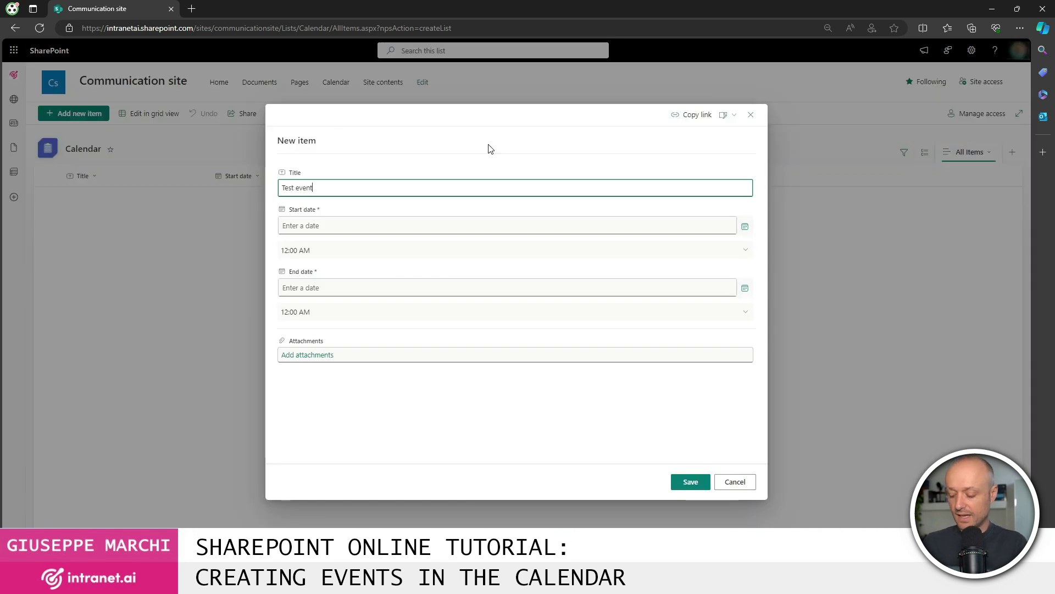
left_click(332, 228)
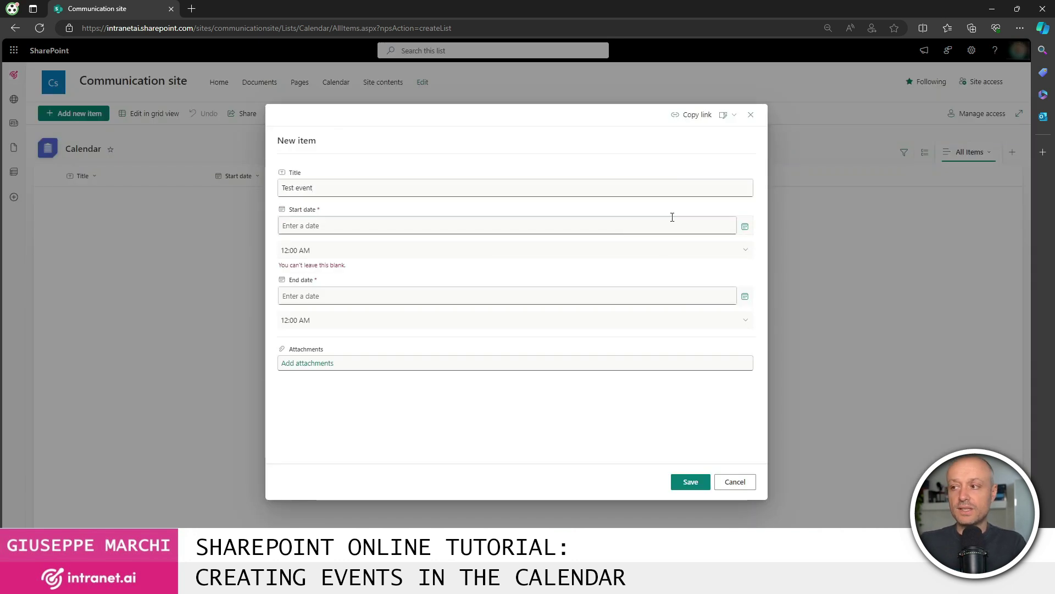
left_click(745, 225)
left_click(304, 287)
left_click(744, 287)
left_click(304, 350)
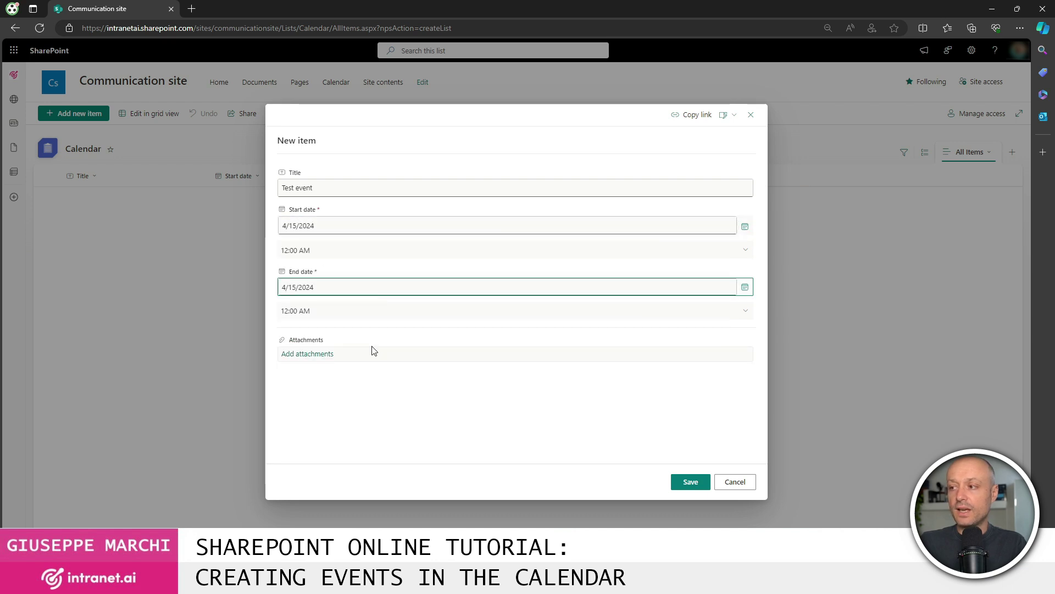
left_click(746, 313)
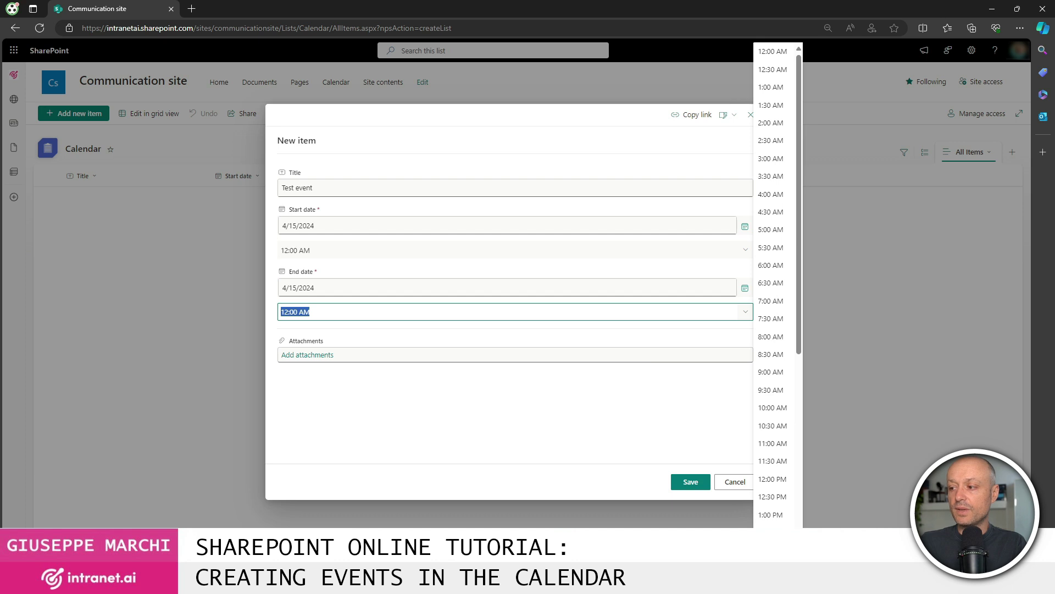
left_click(771, 550)
left_click(692, 484)
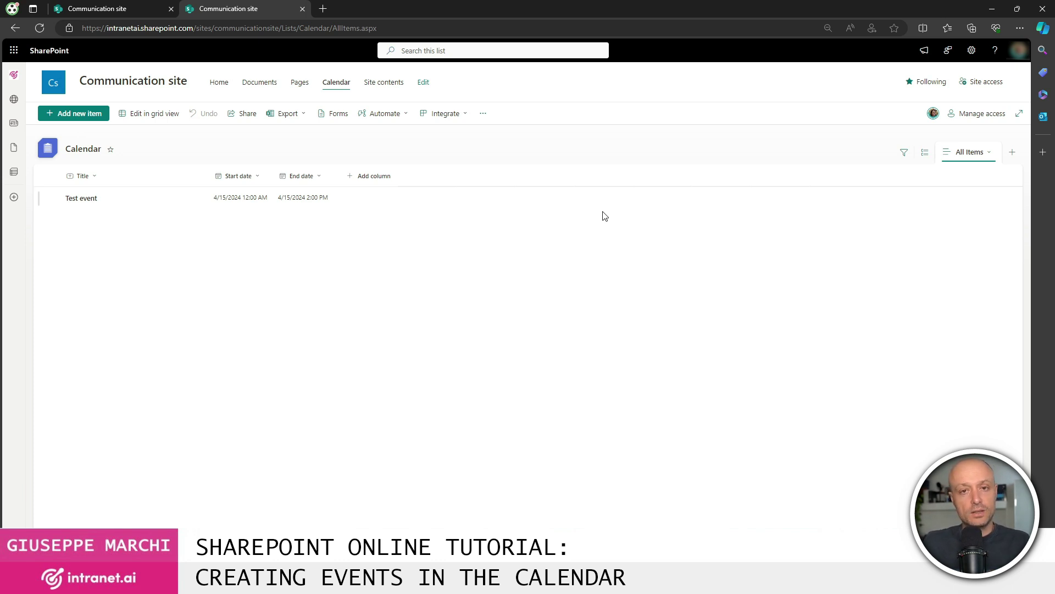
- From the Calendar list's settings, create a new view and choose the Calendar View type
left_click(971, 50)
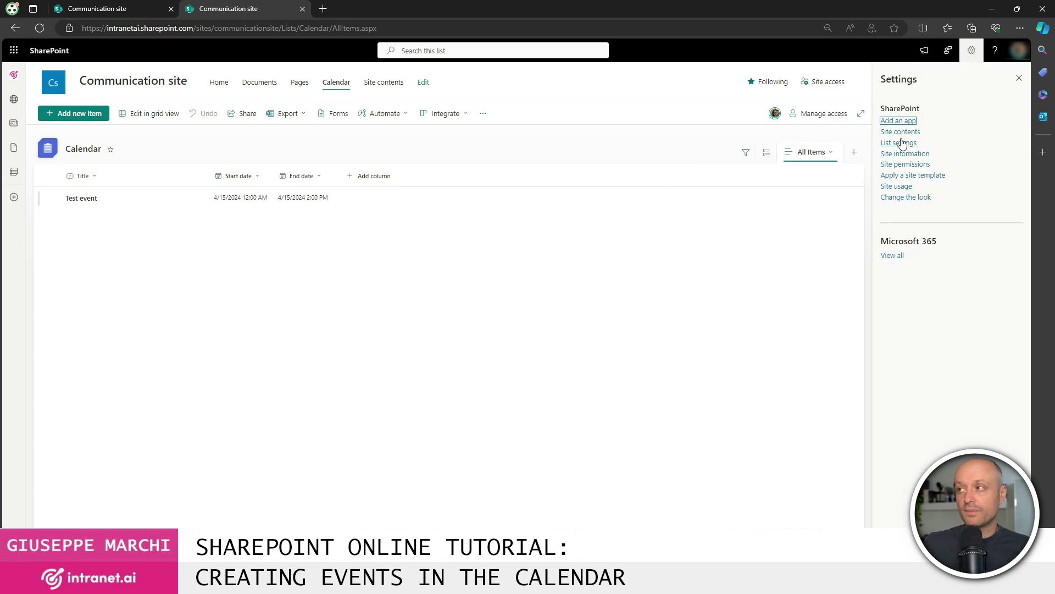
left_click(902, 144)
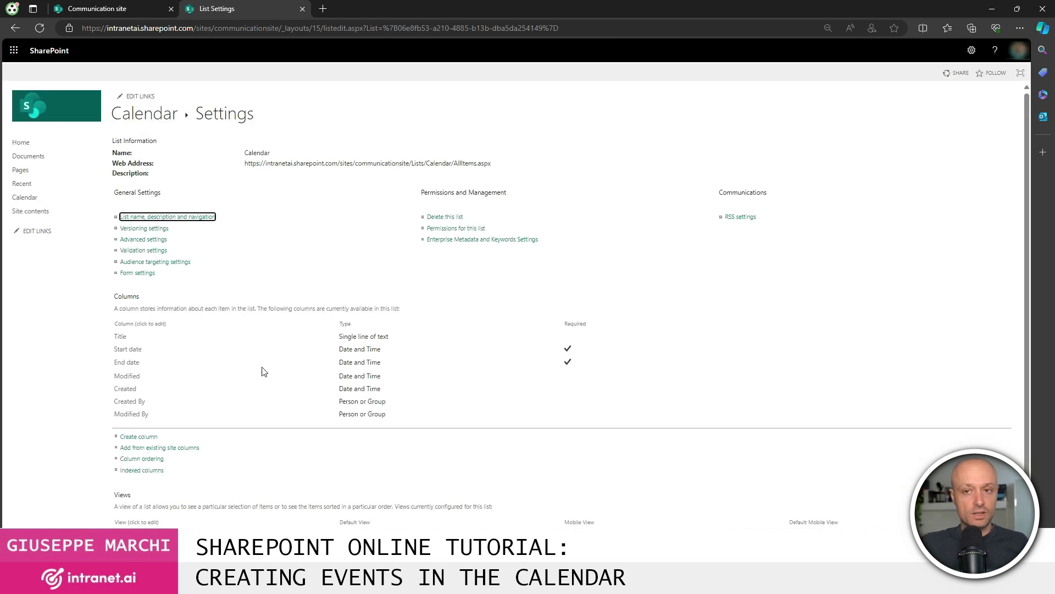
scroll(242, 377, "down", 1)
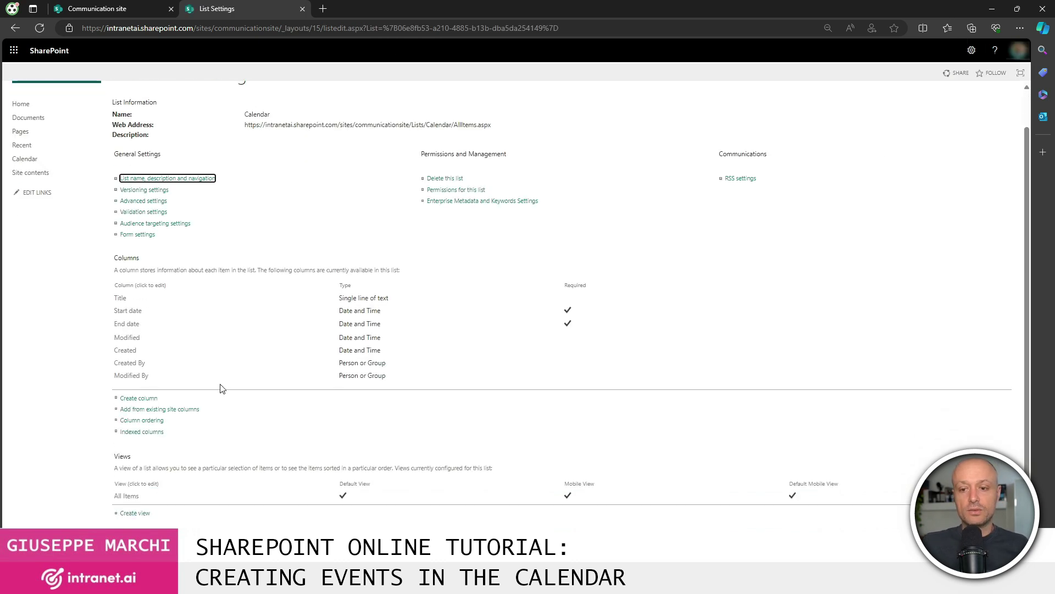
left_click(134, 513)
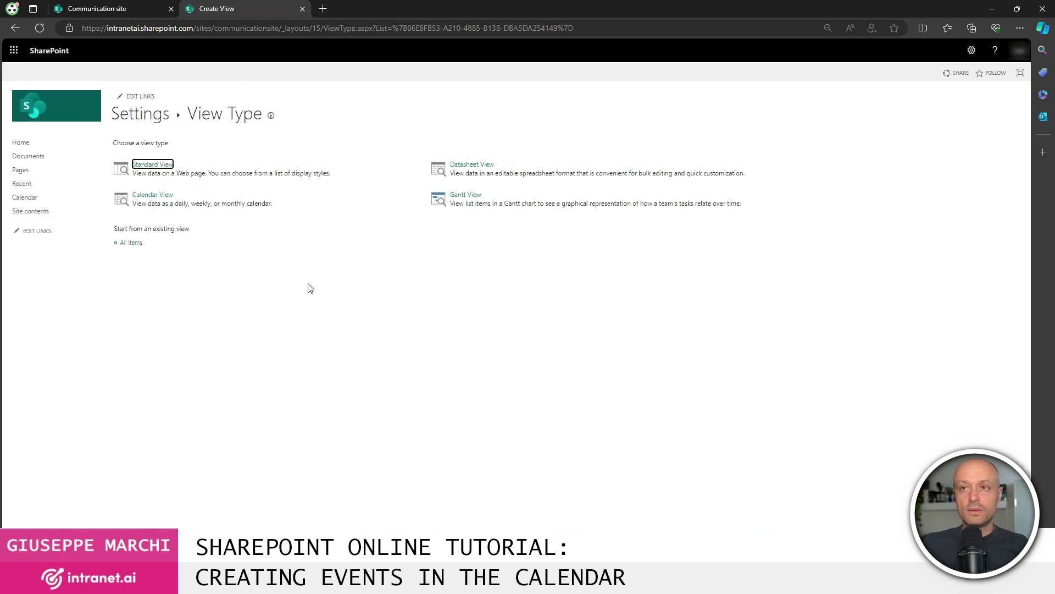
left_click(155, 196)
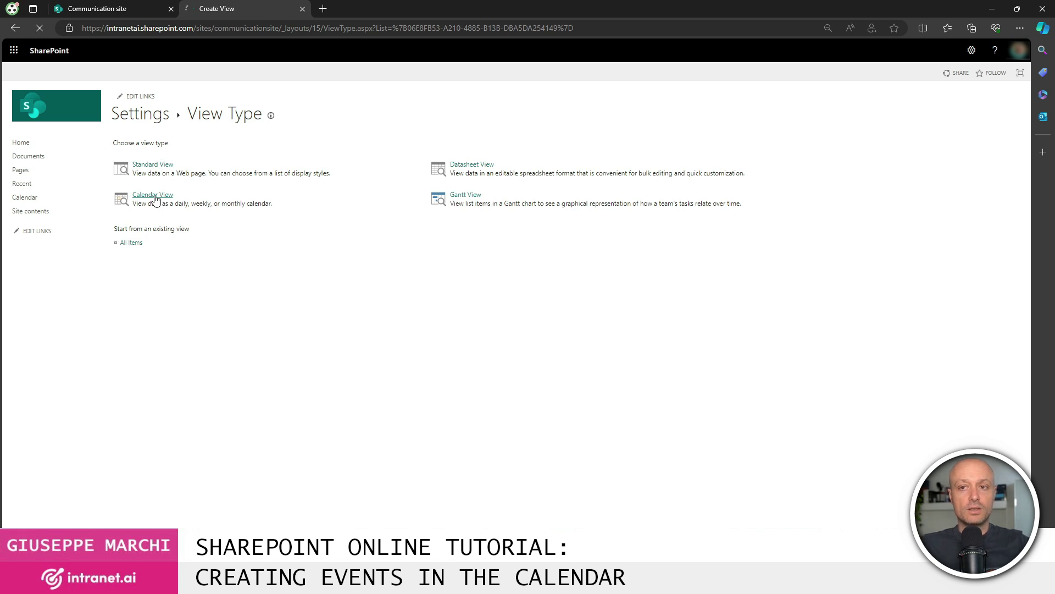
- Name the view 'Calendar', with Start date as begin and End date as end column
left_click(884, 190)
type("Calendar")
left_click(862, 352)
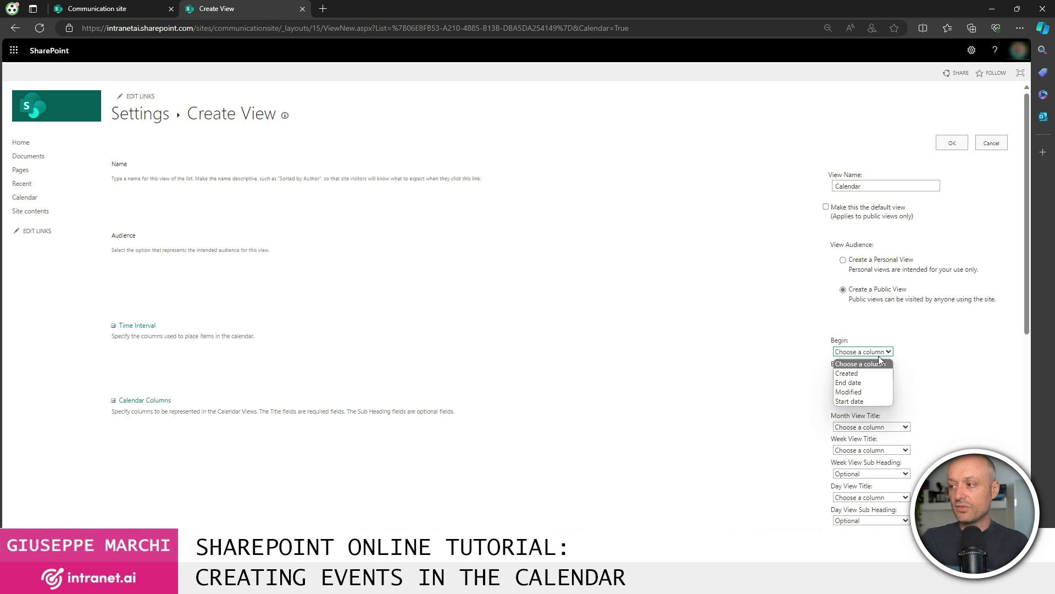
left_click(862, 402)
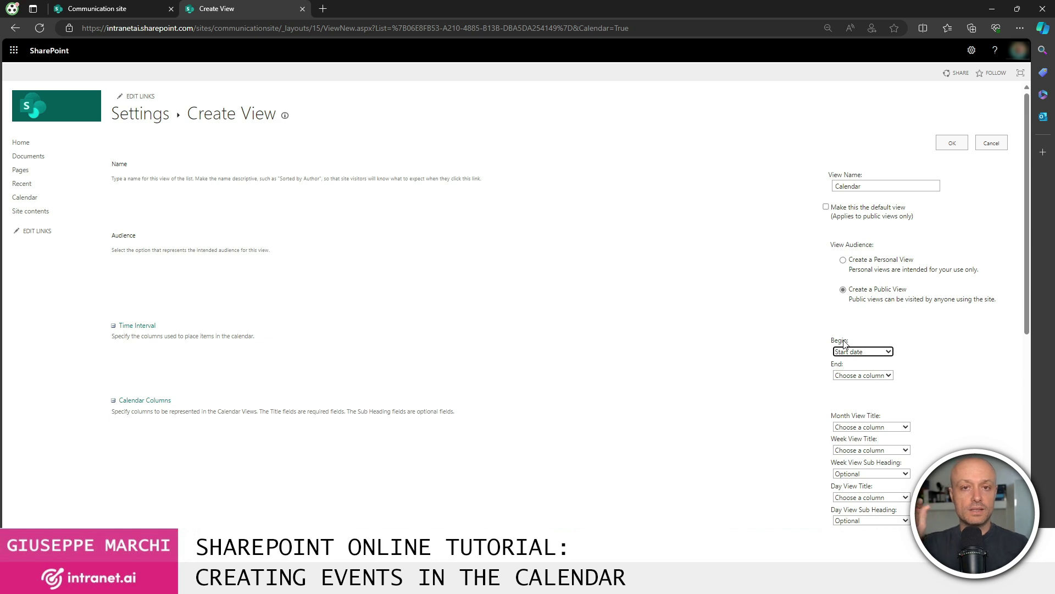
left_click(863, 375)
left_click(857, 425)
left_click(857, 377)
left_click(856, 408)
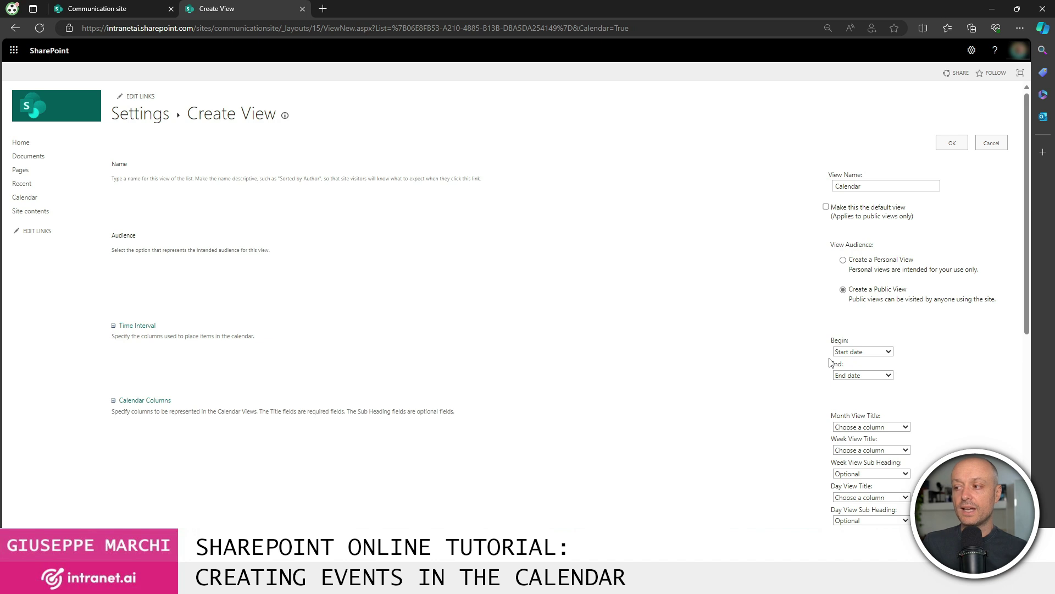
- Use Title for the month, week and day view titles and sub headings, then save the view
scroll(962, 389, "down", 3)
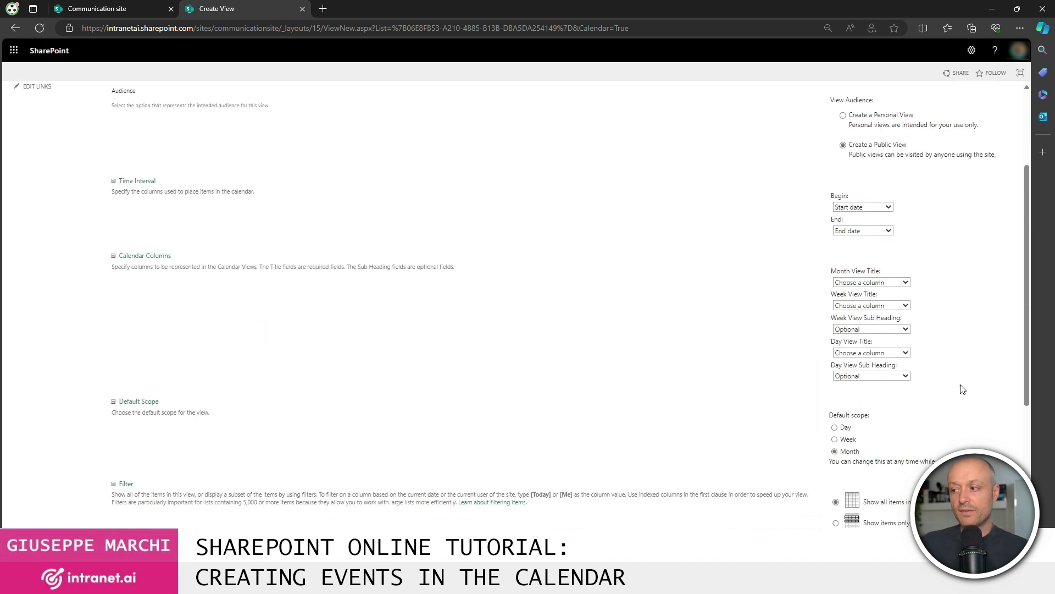
left_click(882, 282)
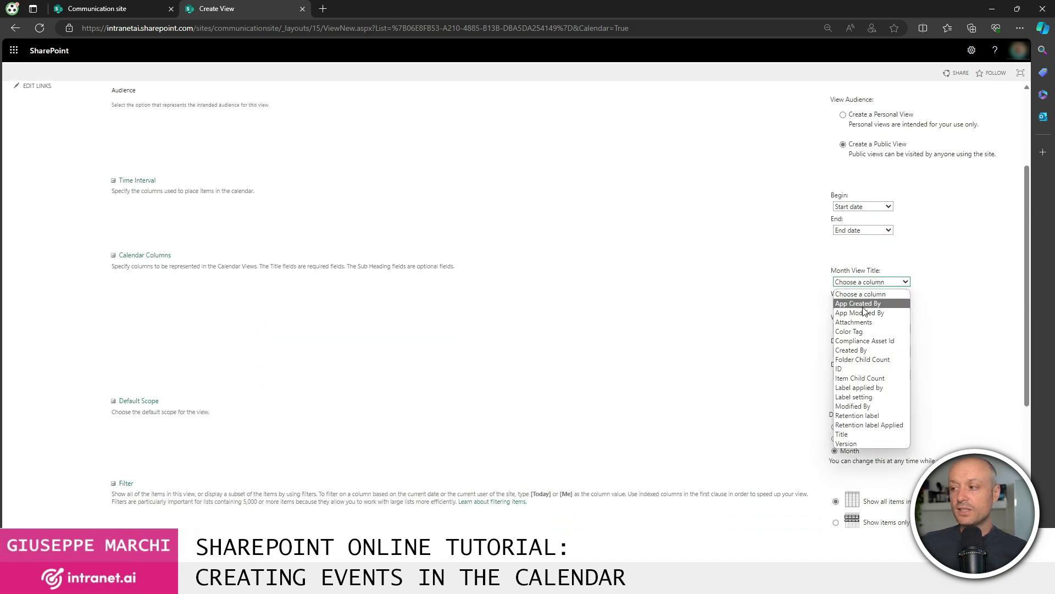
left_click(856, 434)
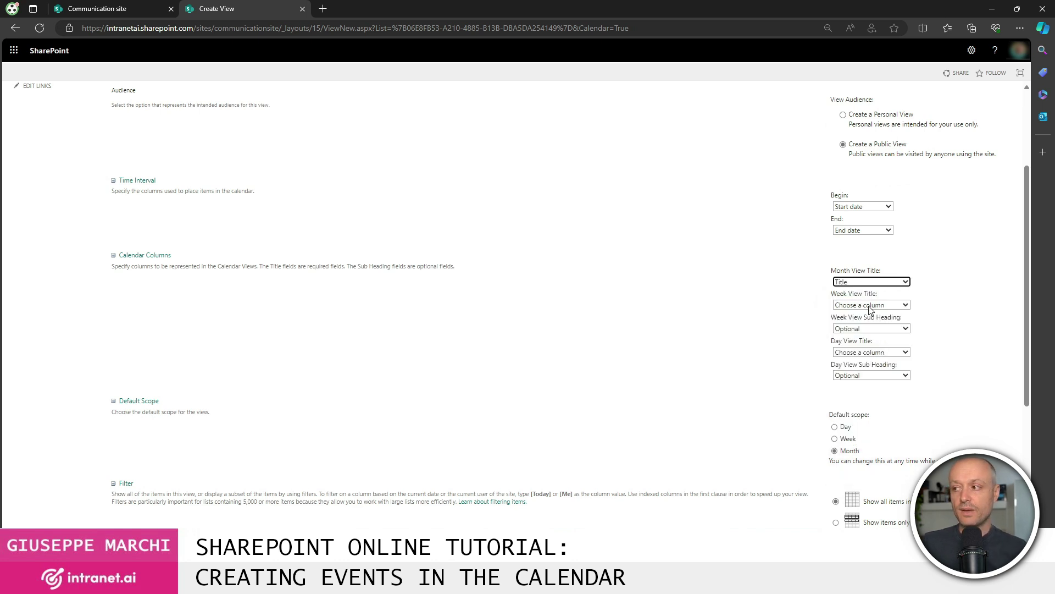
left_click(880, 305)
left_click(857, 457)
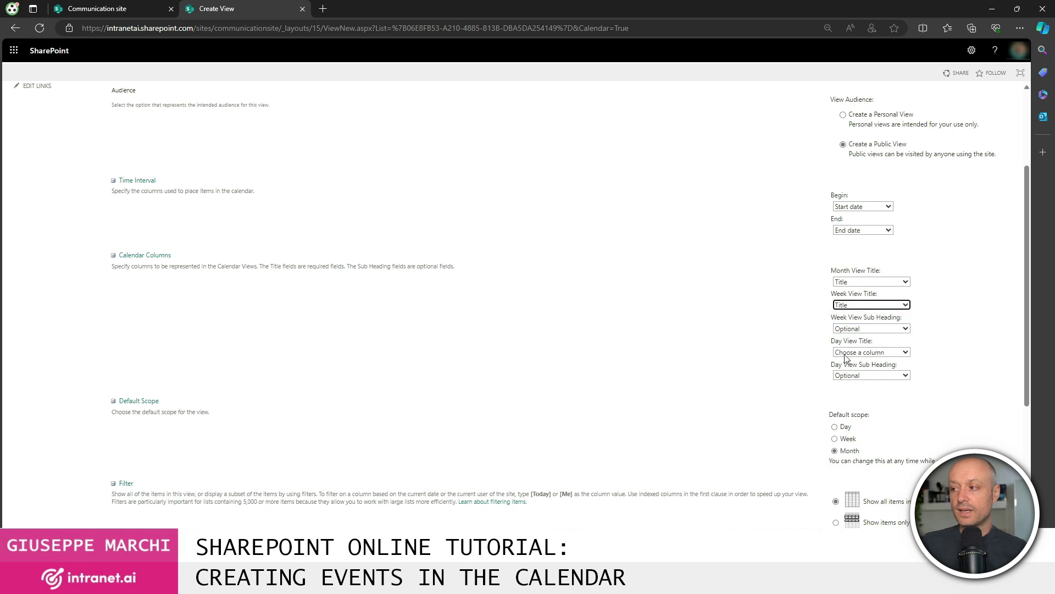
left_click(859, 329)
left_click(861, 484)
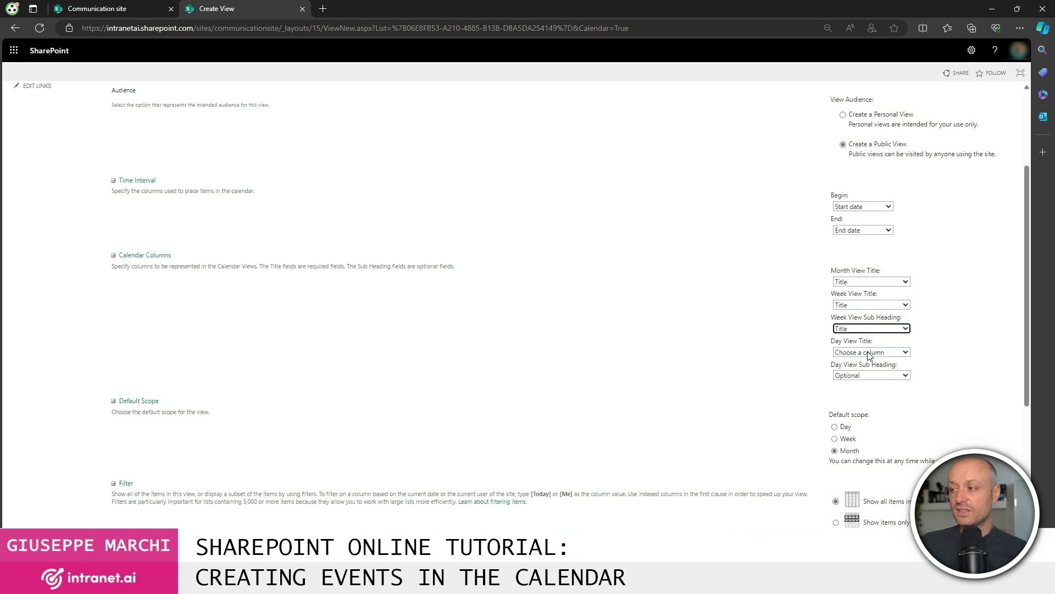
left_click(873, 353)
left_click(849, 504)
left_click(863, 373)
left_click(858, 406)
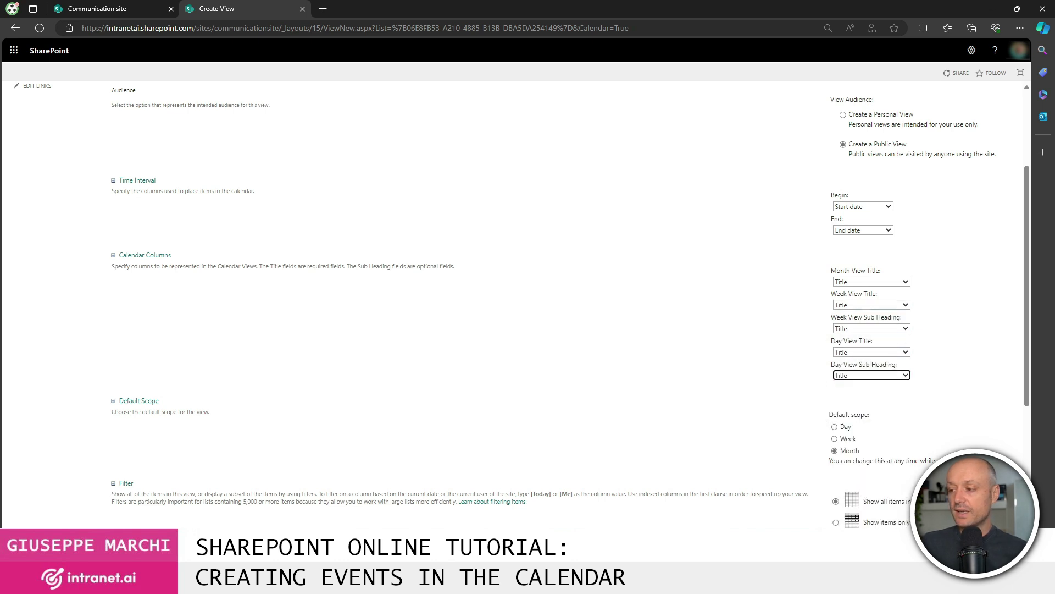
scroll(769, 352, "down", 1)
scroll(777, 346, "up", 6)
left_click(948, 146)
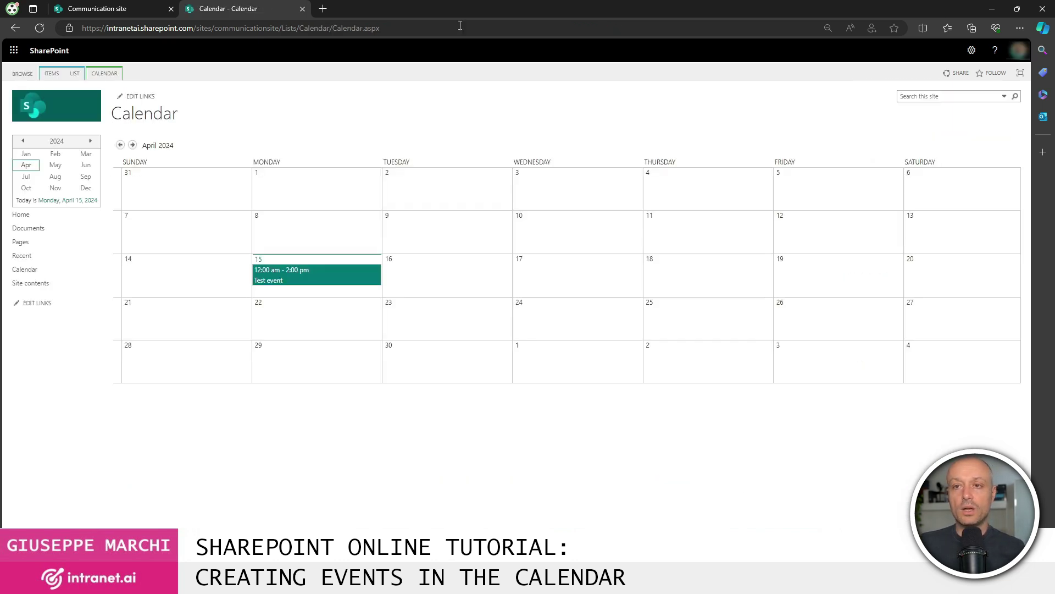